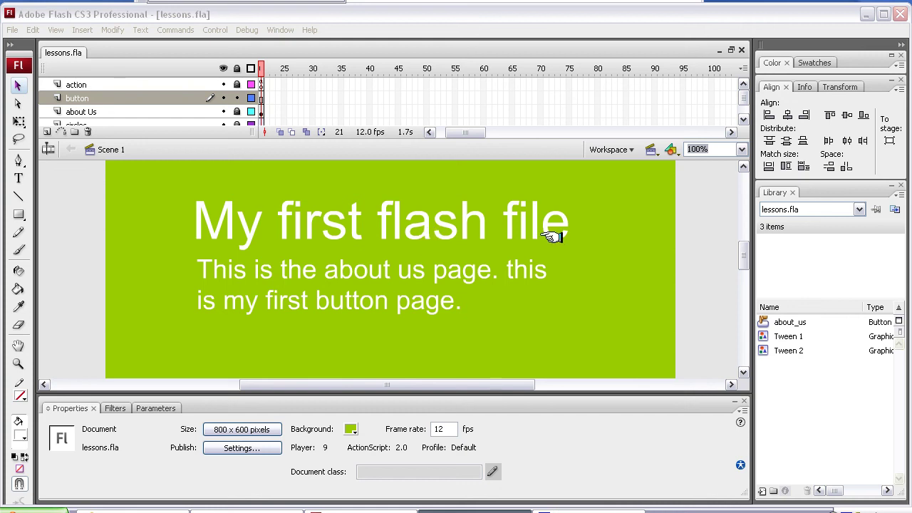
- Select the circles layer and insert the new Layer 8 directly above it
drag(737, 246, 737, 271)
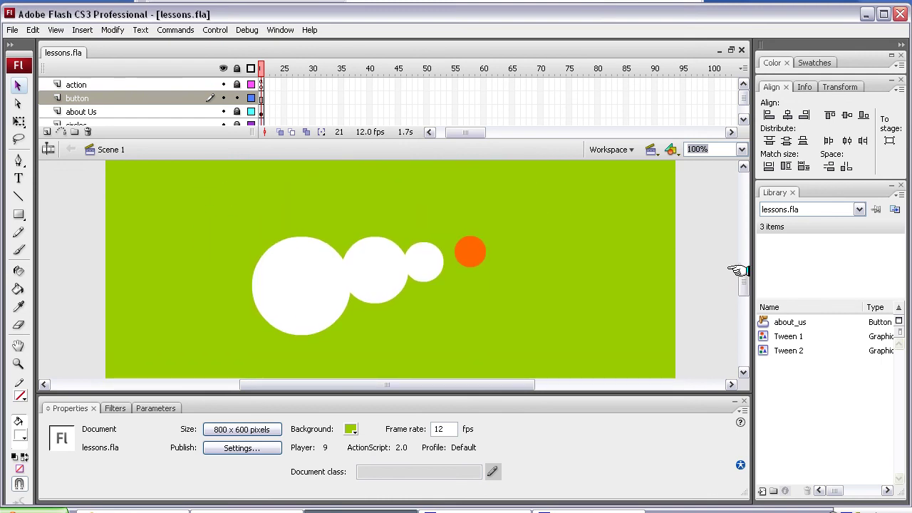
click(742, 118)
click(743, 119)
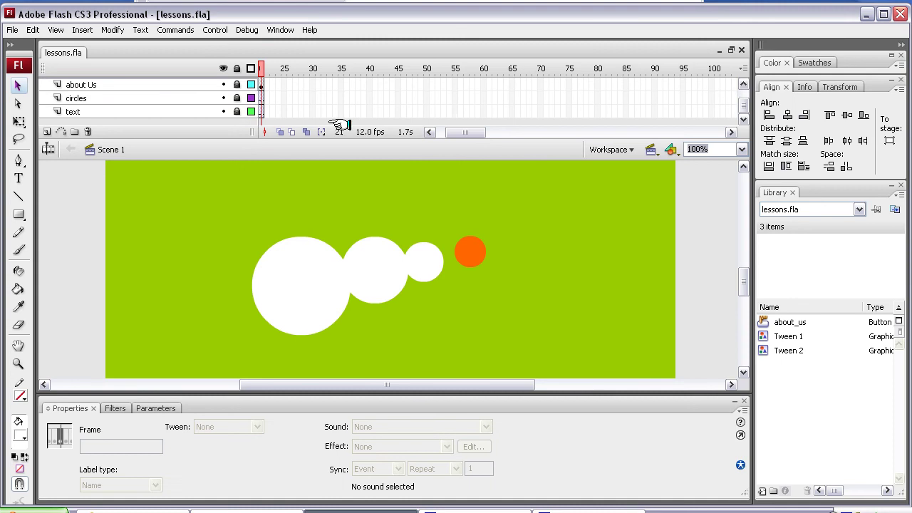
drag(463, 132, 437, 132)
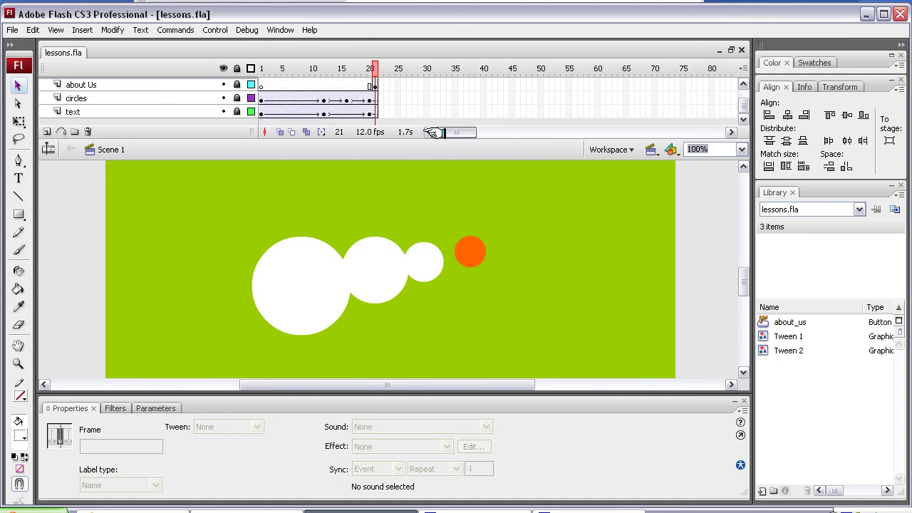
click(174, 98)
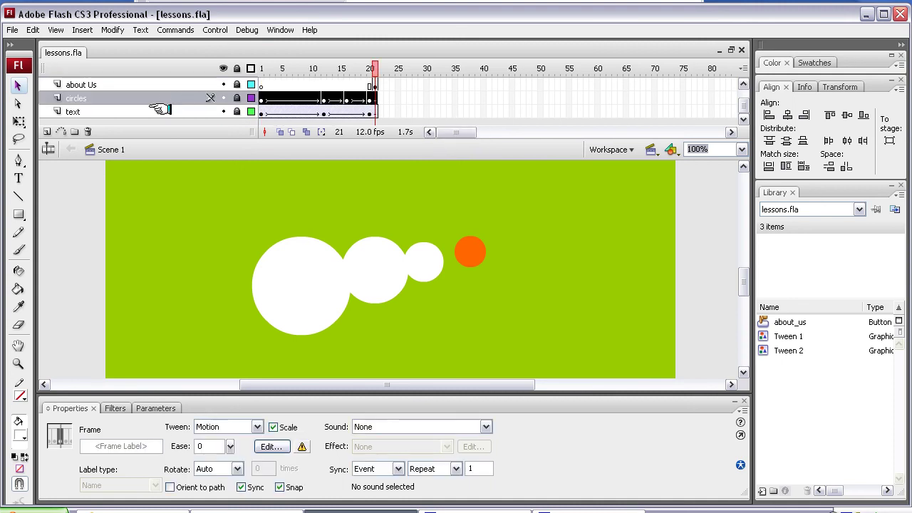
click(46, 132)
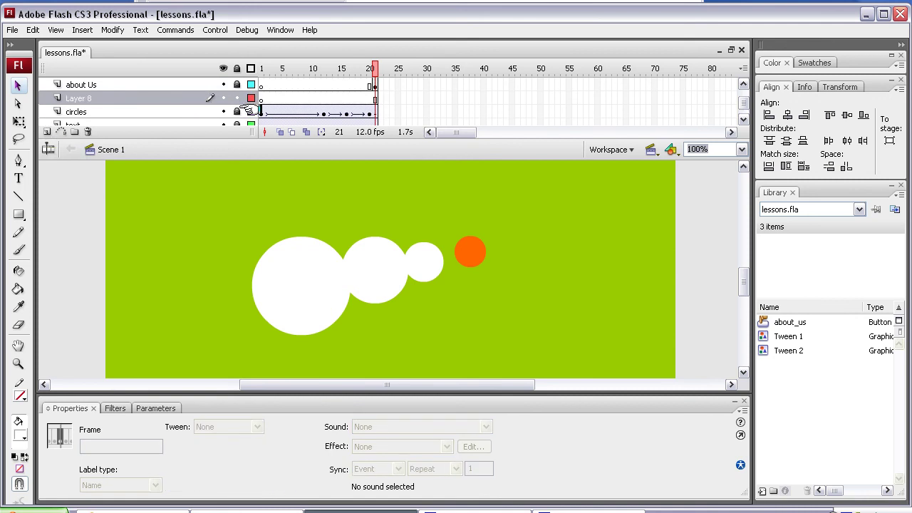
drag(250, 110, 279, 30)
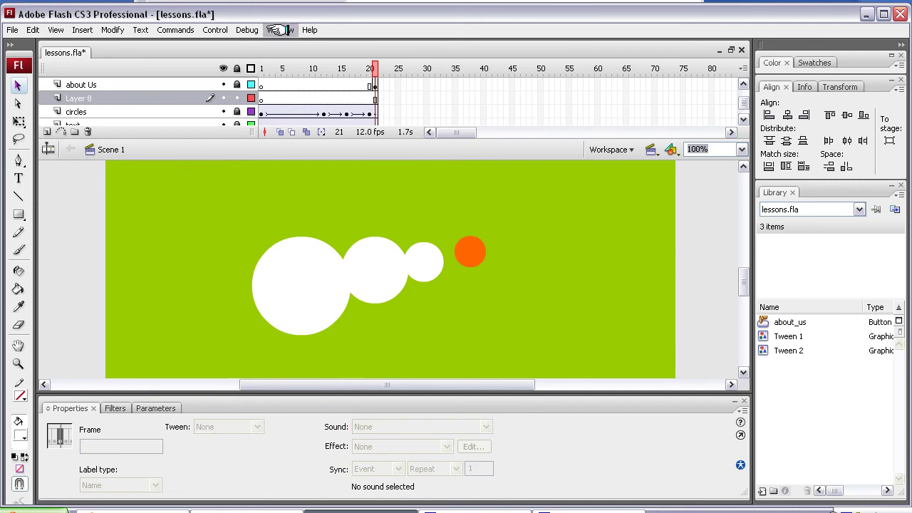
click(279, 30)
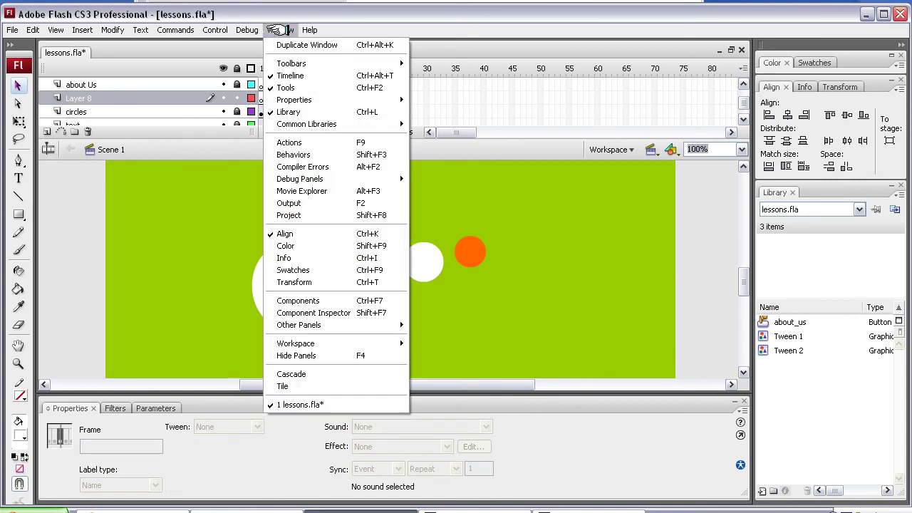
click(299, 112)
click(280, 29)
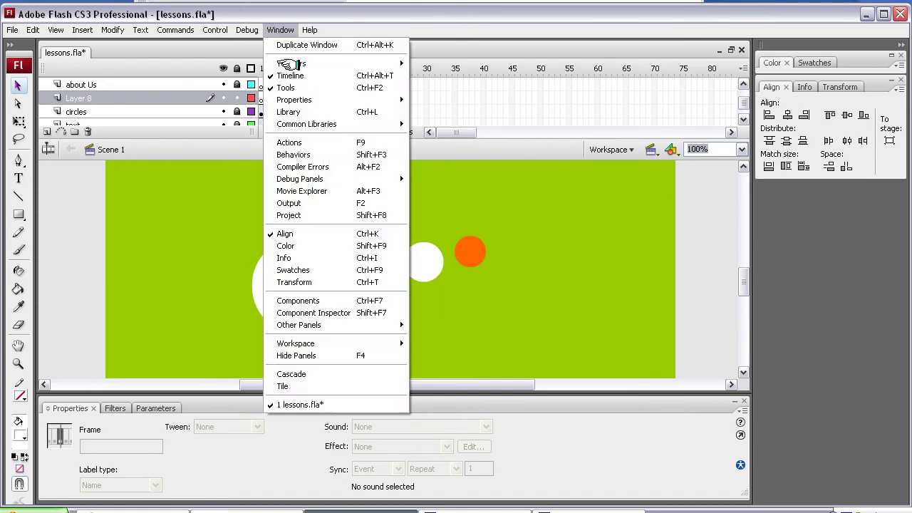
click(299, 112)
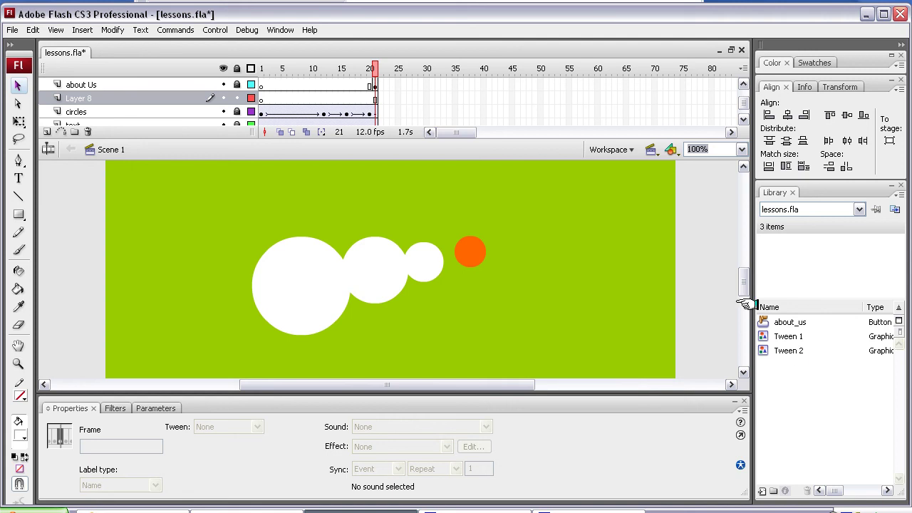
drag(741, 285, 741, 288)
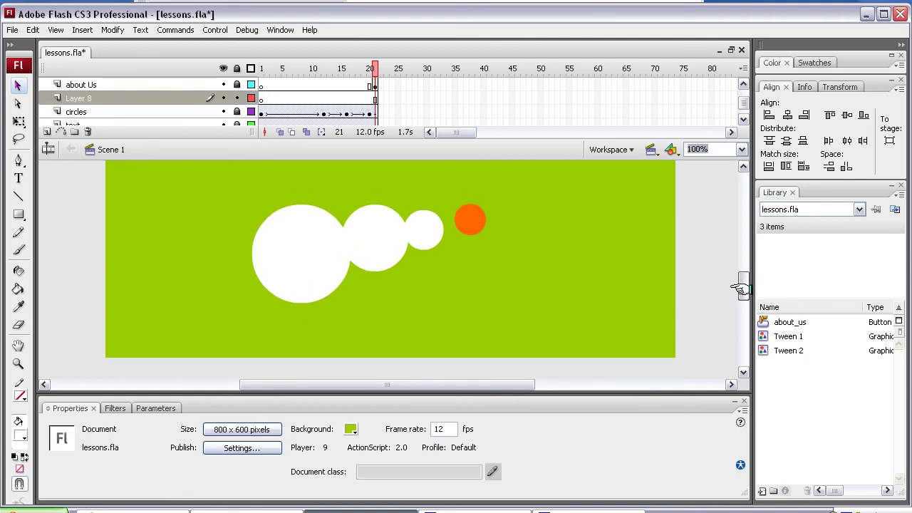
click(772, 349)
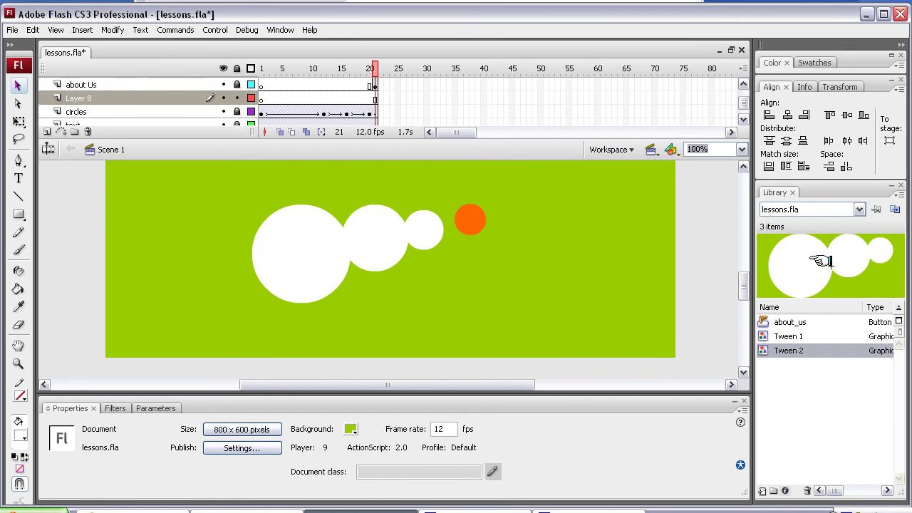
click(784, 336)
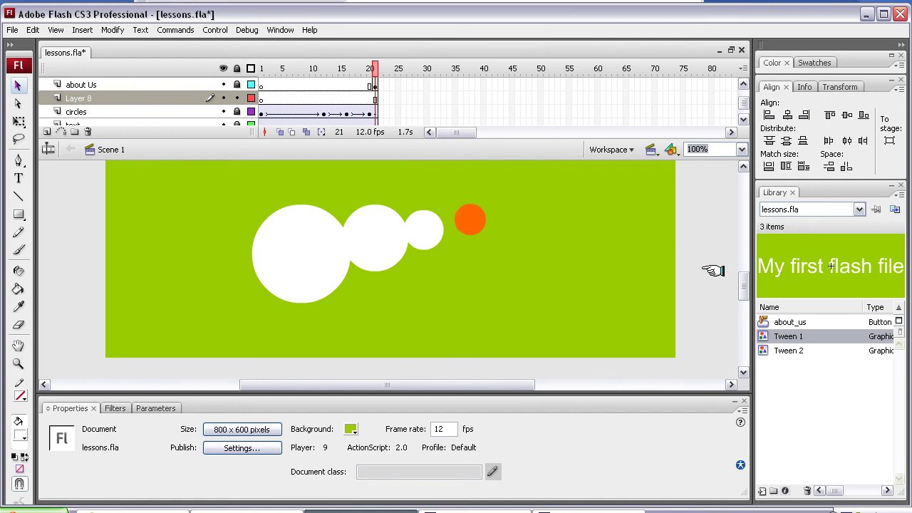
drag(745, 302, 783, 347)
click(783, 349)
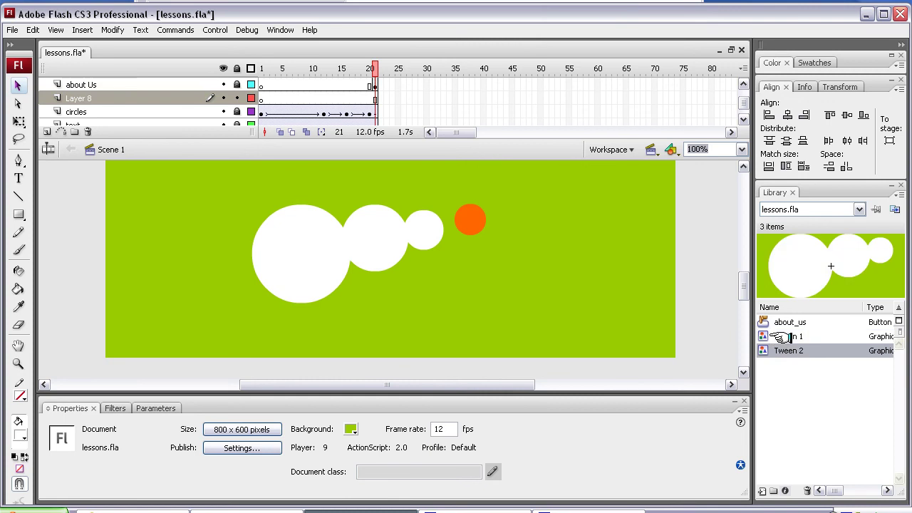
click(782, 337)
click(781, 350)
drag(773, 350, 766, 349)
double_click(767, 349)
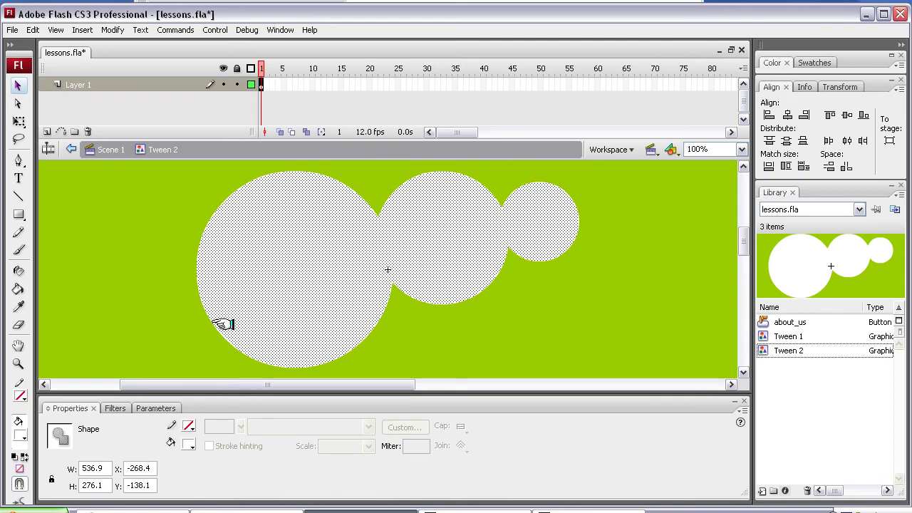
click(19, 435)
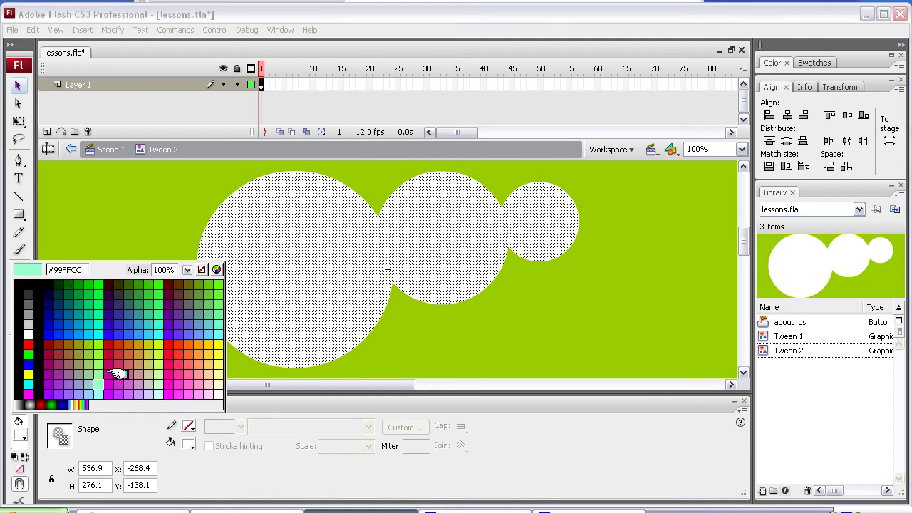
click(169, 342)
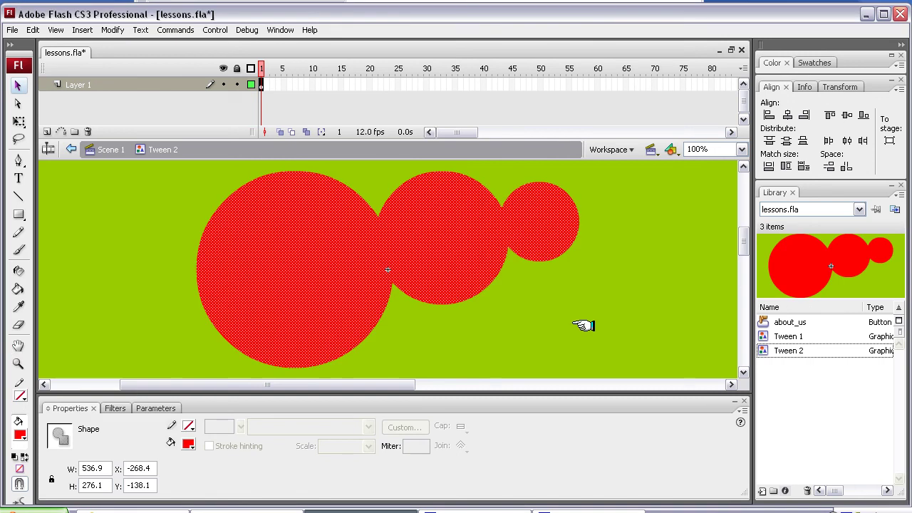
click(107, 149)
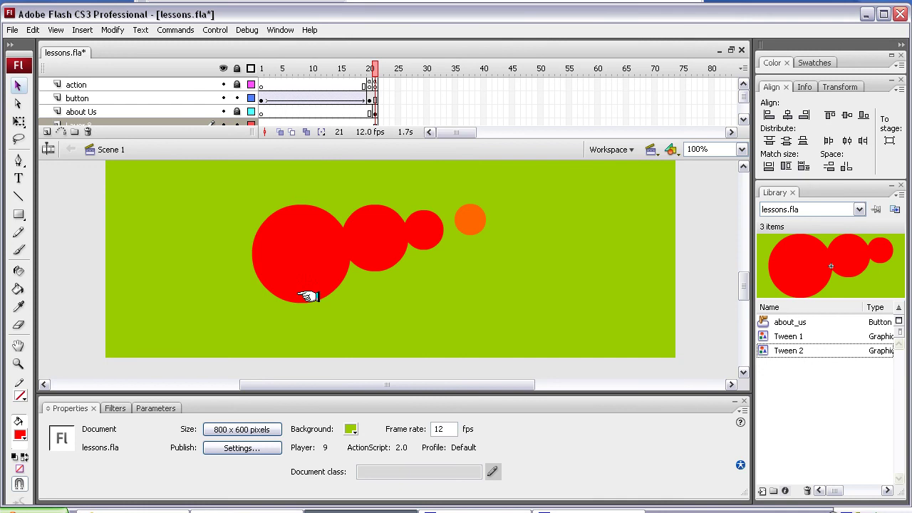
double_click(762, 349)
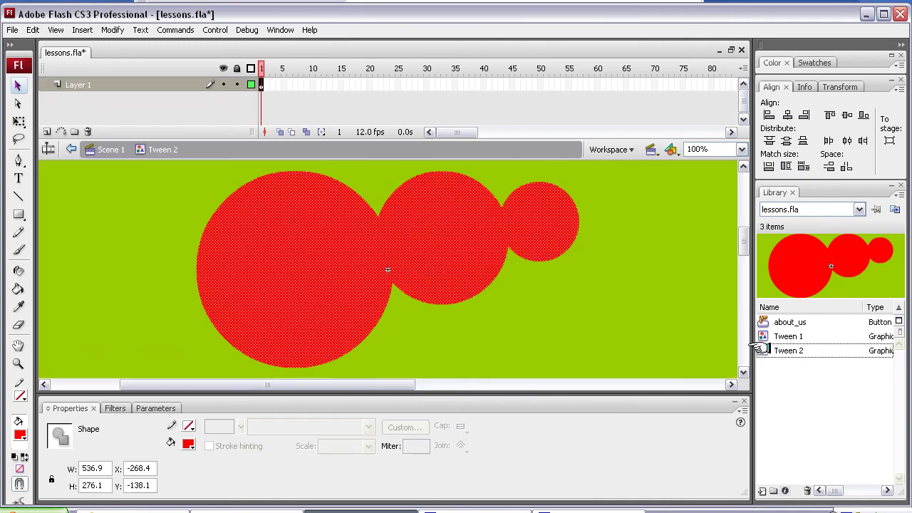
click(20, 433)
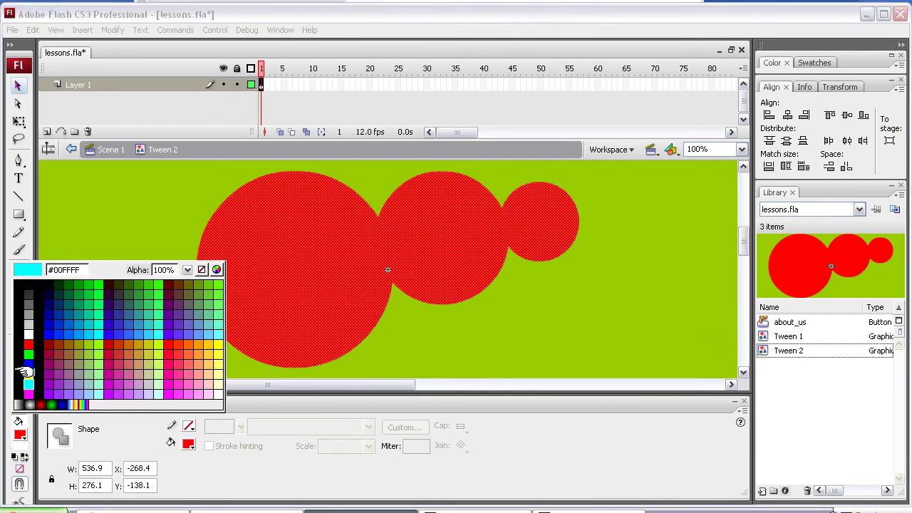
click(27, 330)
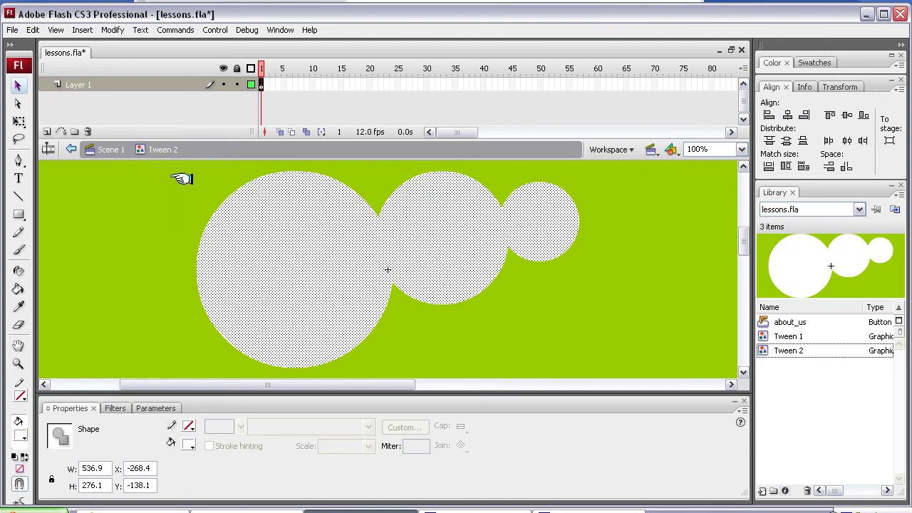
- Drag a second about_us button from the Library and position it right of the original circle
click(102, 149)
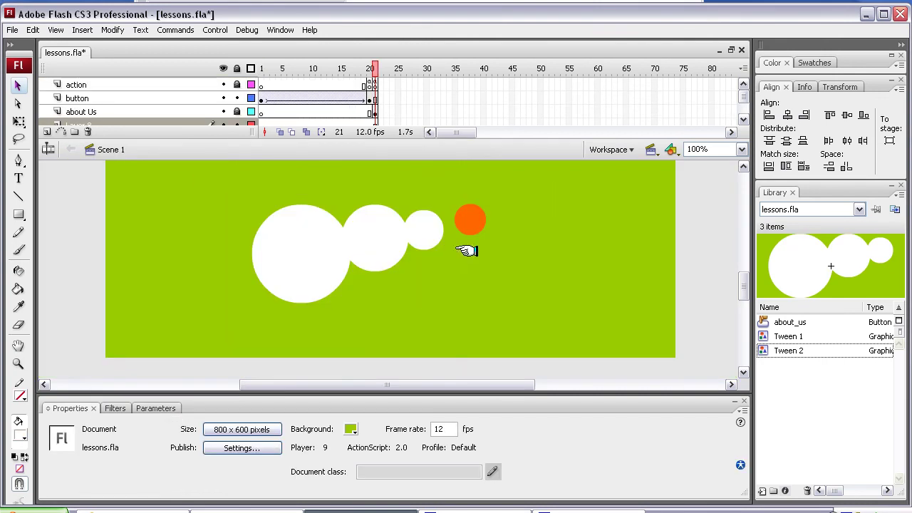
click(764, 321)
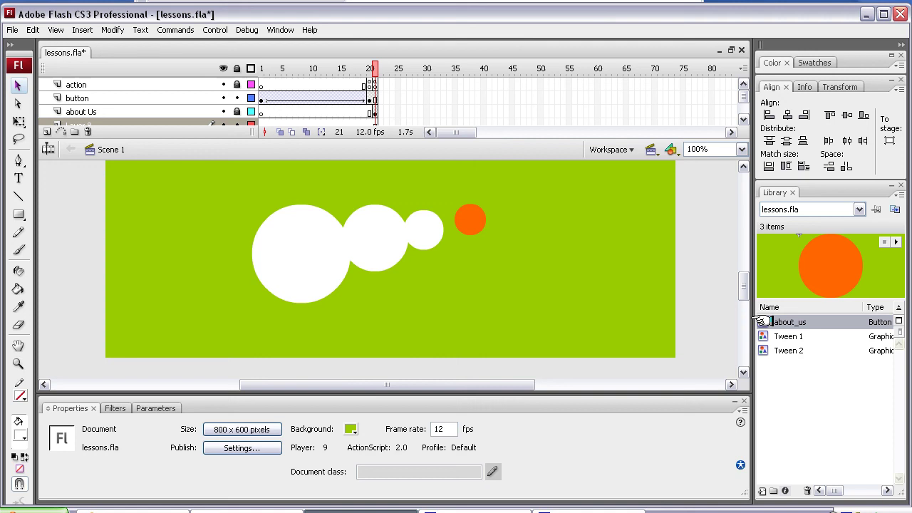
drag(761, 322, 472, 223)
click(543, 240)
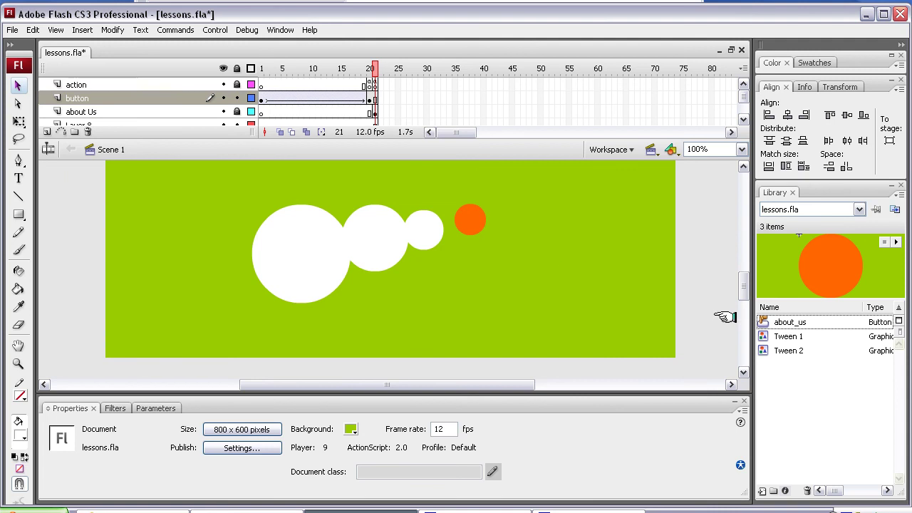
click(471, 223)
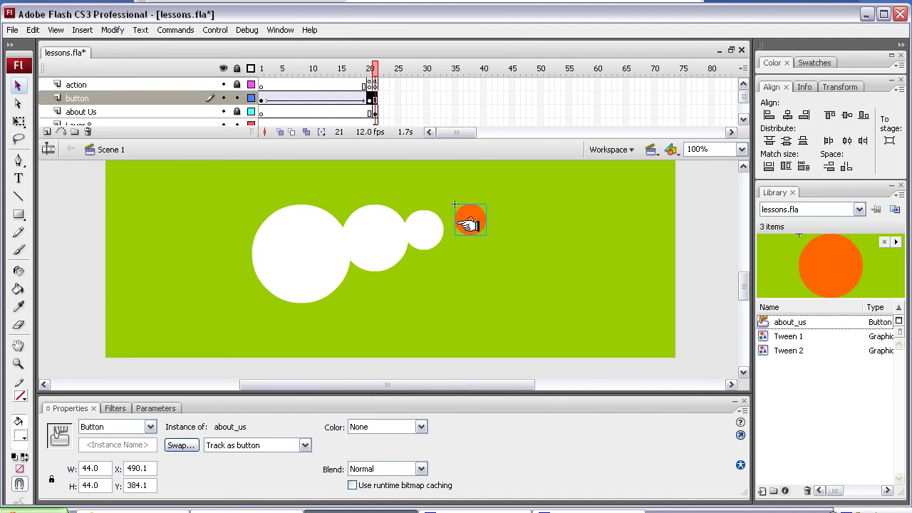
drag(470, 224, 518, 225)
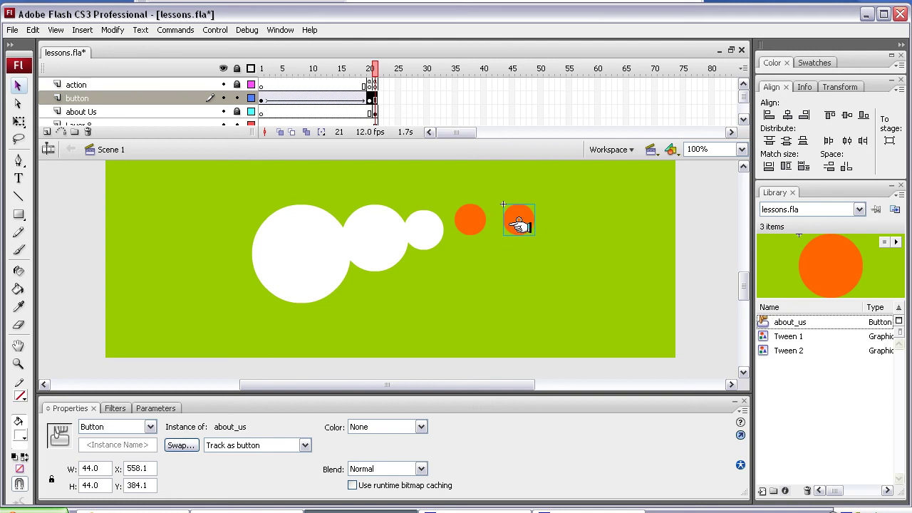
- Change the about_us button's circle fill to pink inside the symbol, then return to Scene 1
double_click(519, 226)
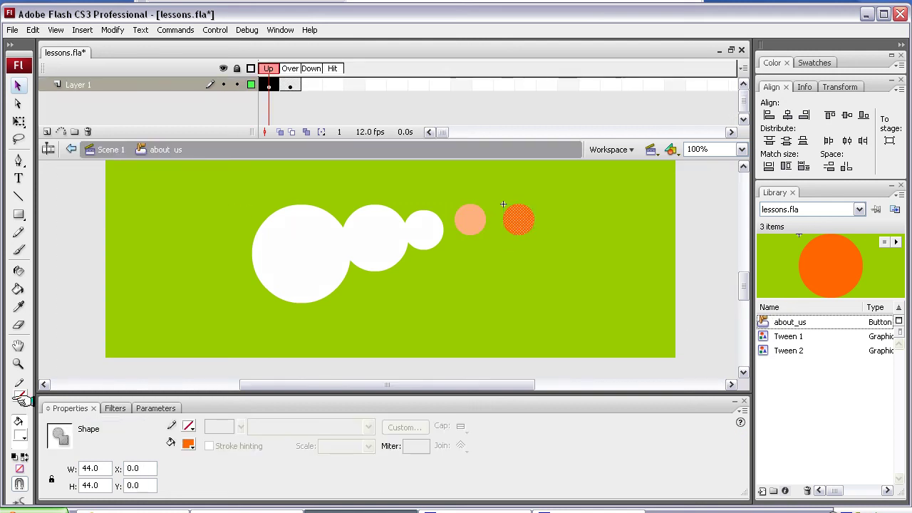
click(22, 431)
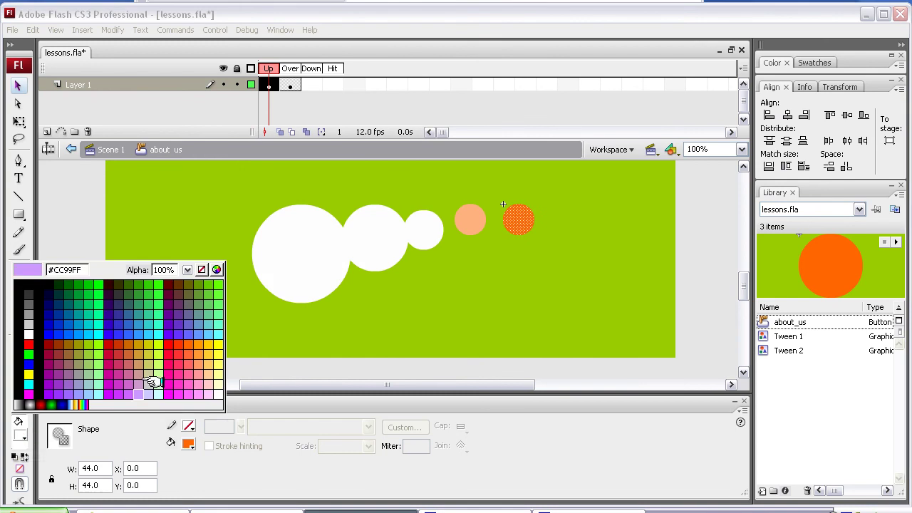
click(197, 387)
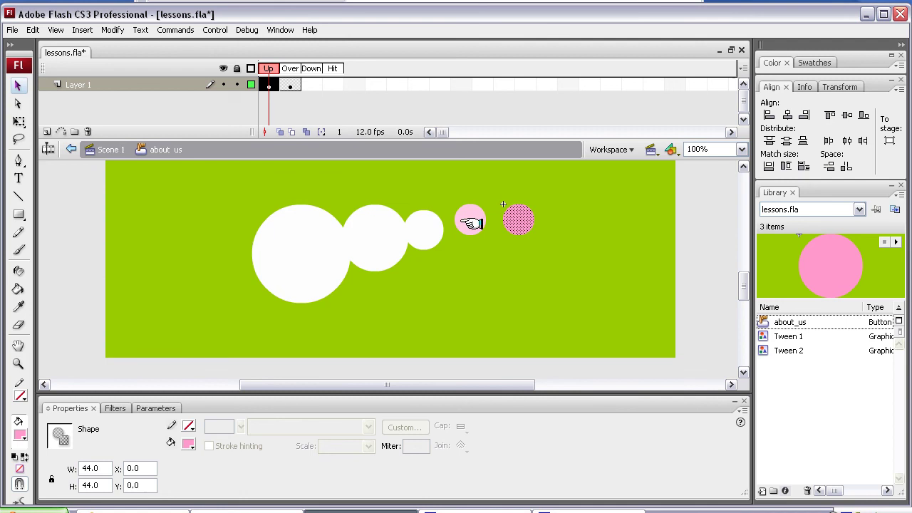
click(103, 150)
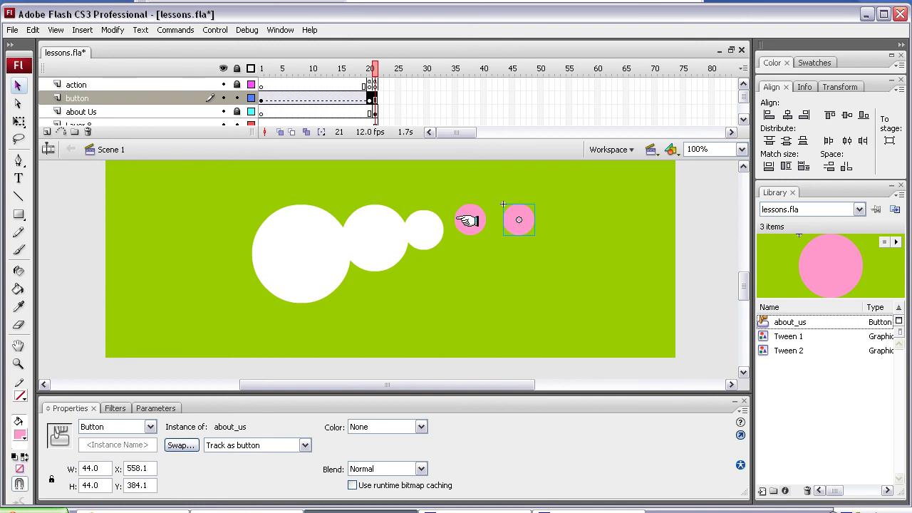
- Delete the second pink about_us button from the stage
right_click(521, 223)
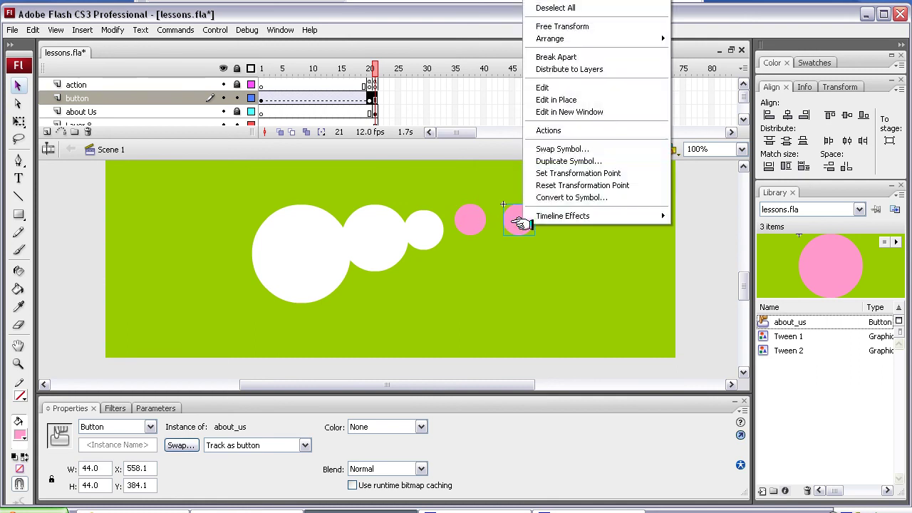
click(518, 224)
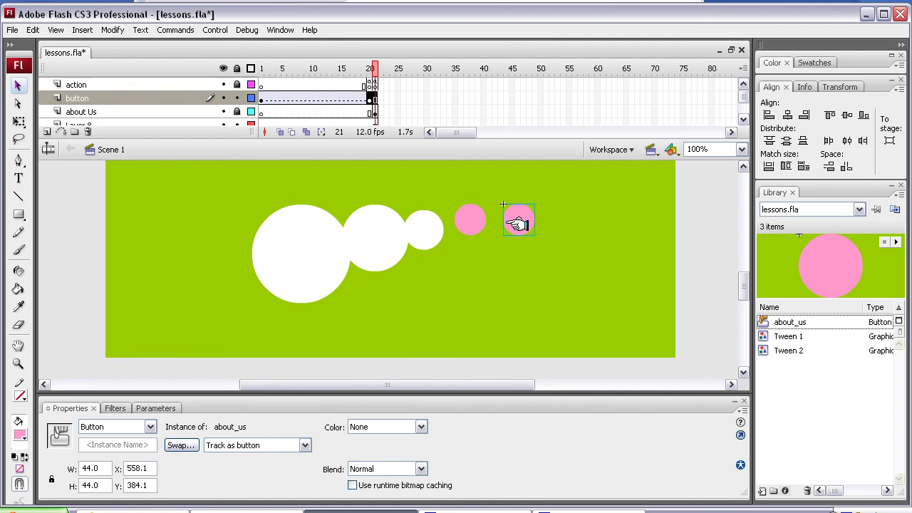
key(Delete)
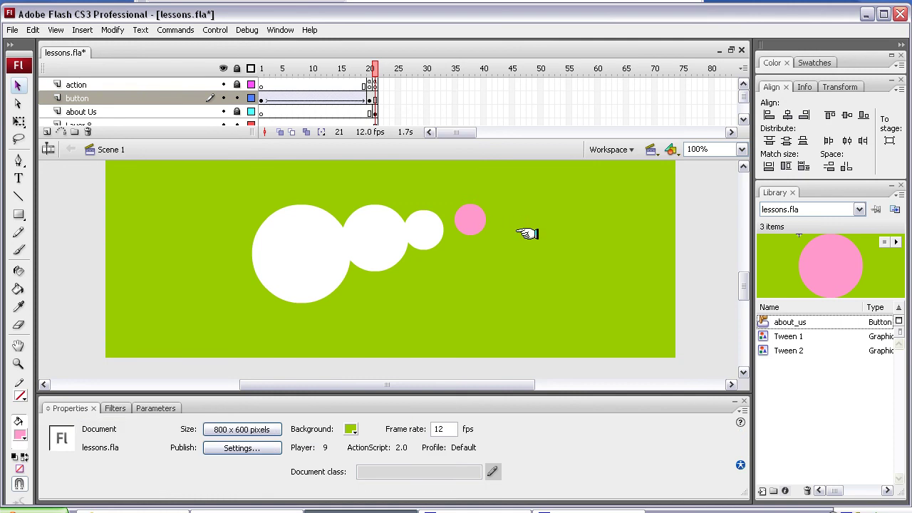
- Duplicate the about_us symbol in the Library as a new symbol named button2
click(763, 316)
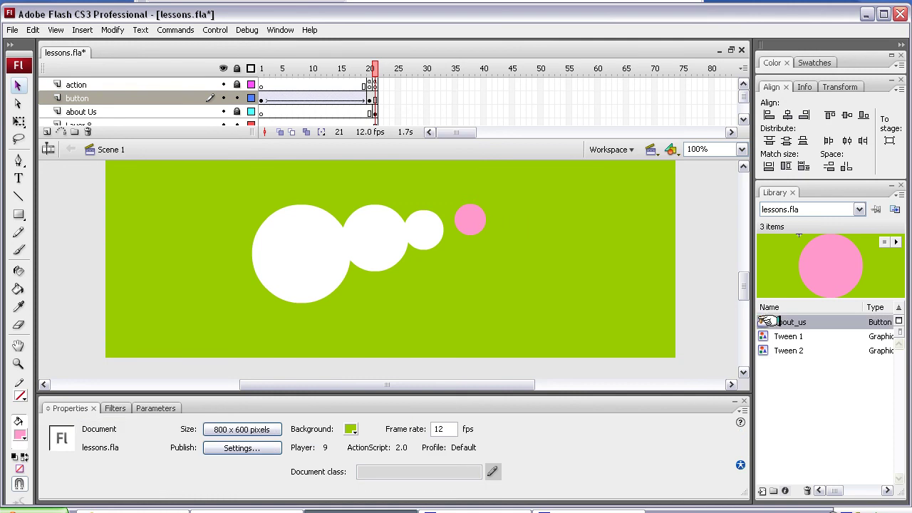
right_click(776, 322)
click(767, 322)
right_click(774, 322)
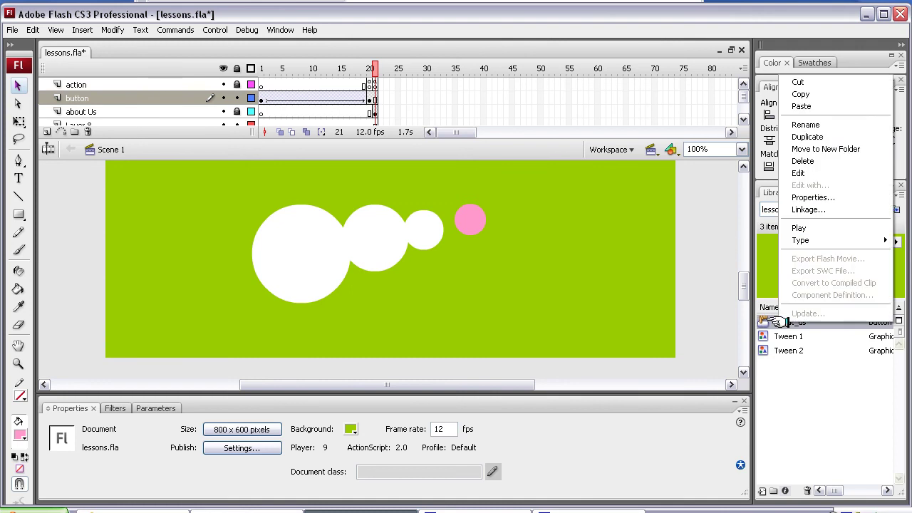
click(807, 137)
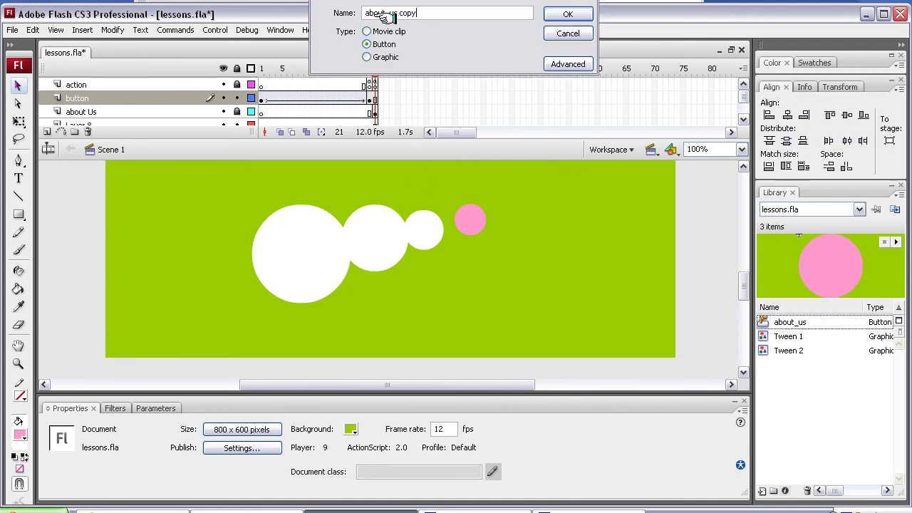
text(bu)
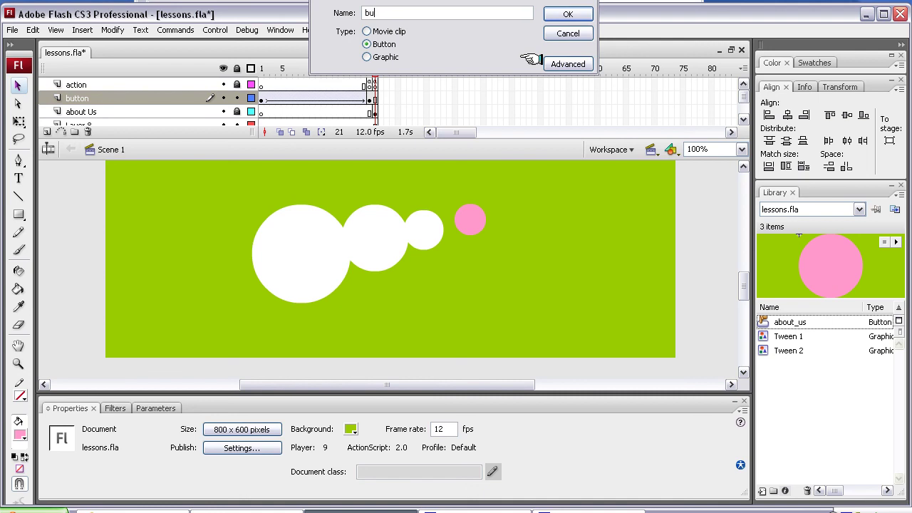
text(tton2)
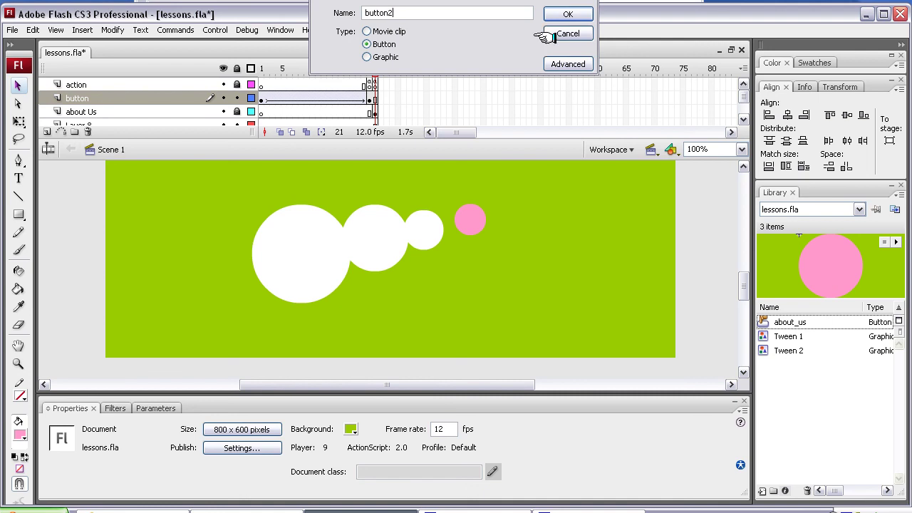
click(567, 15)
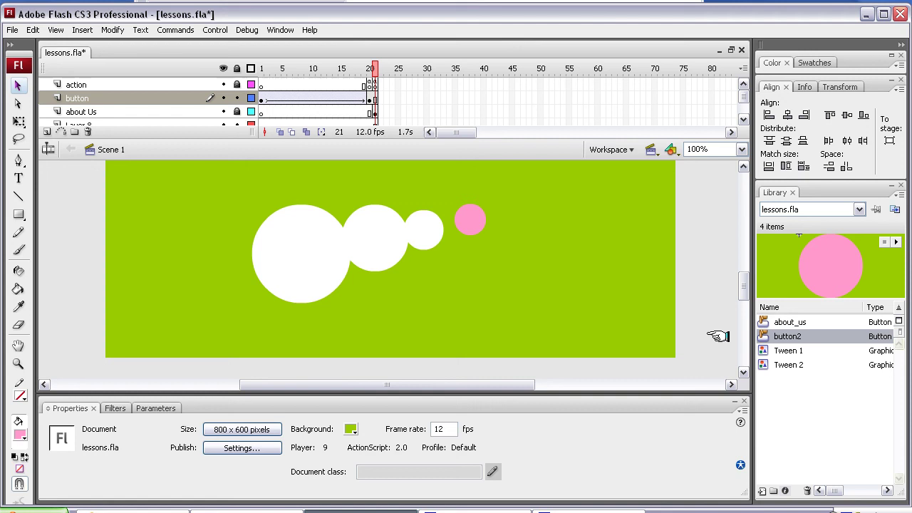
- Place a button2 instance right of the pink button and open it for editing
double_click(764, 334)
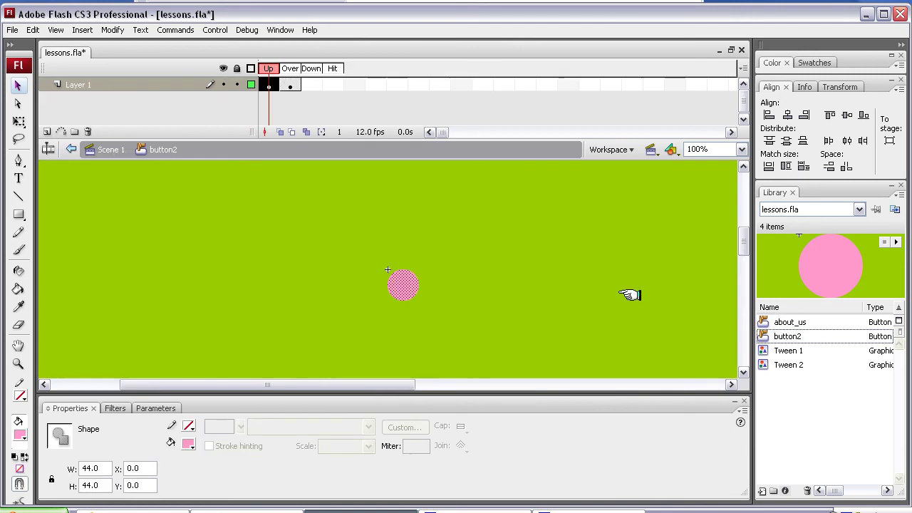
click(108, 149)
drag(760, 336, 510, 220)
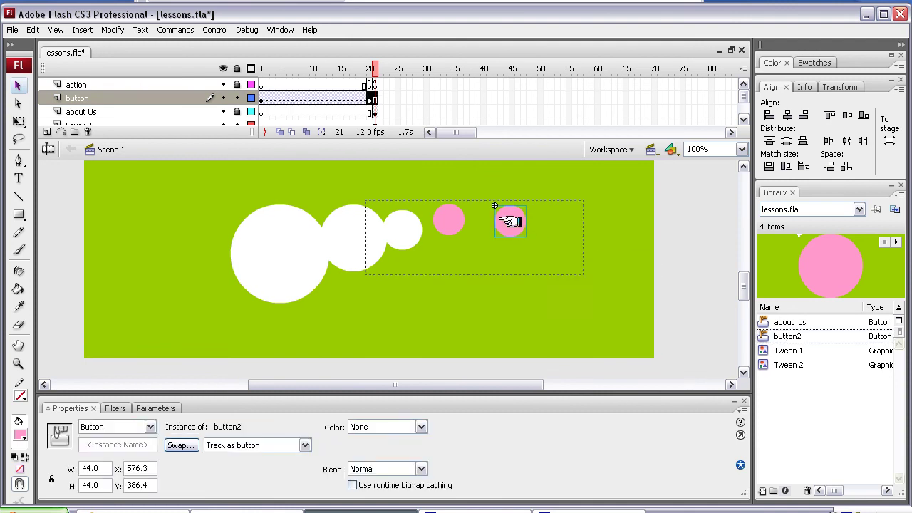
double_click(510, 220)
- Fill the button2 circle red (#FF0000), then shift the instance 17 px left on Scene 1
click(20, 431)
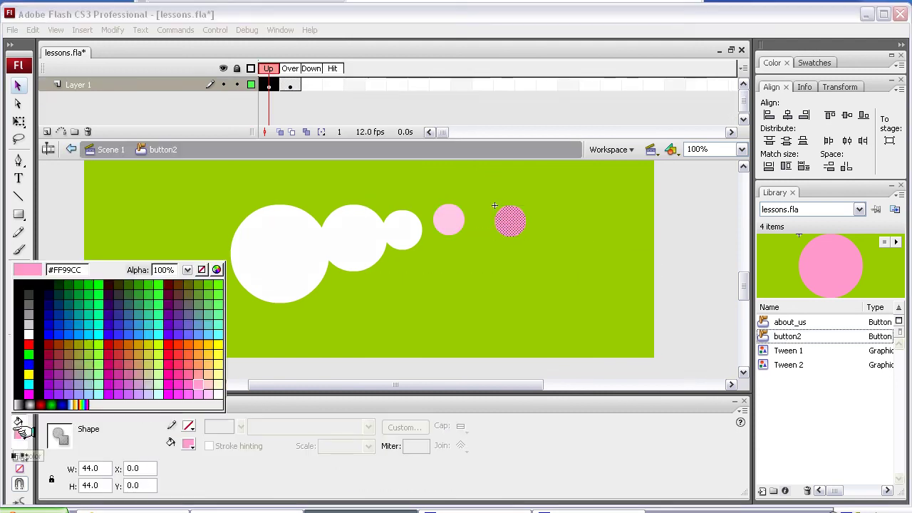
click(170, 342)
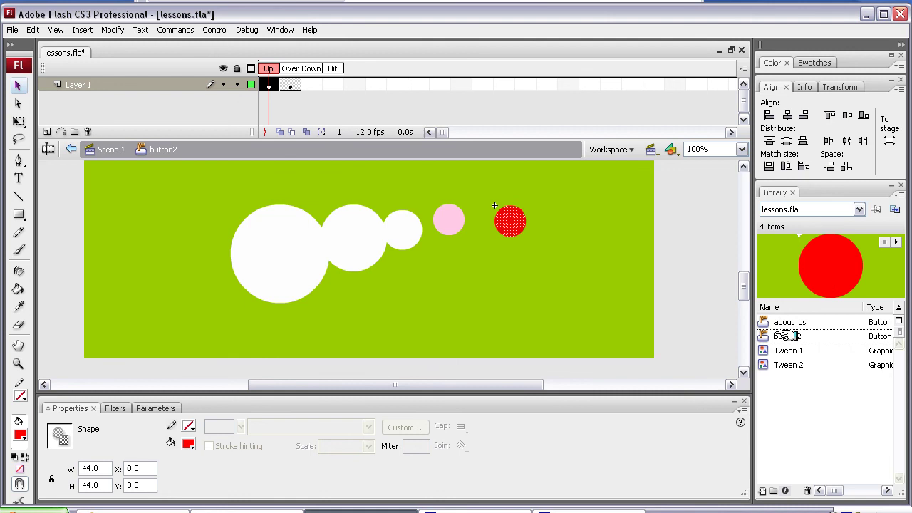
click(99, 149)
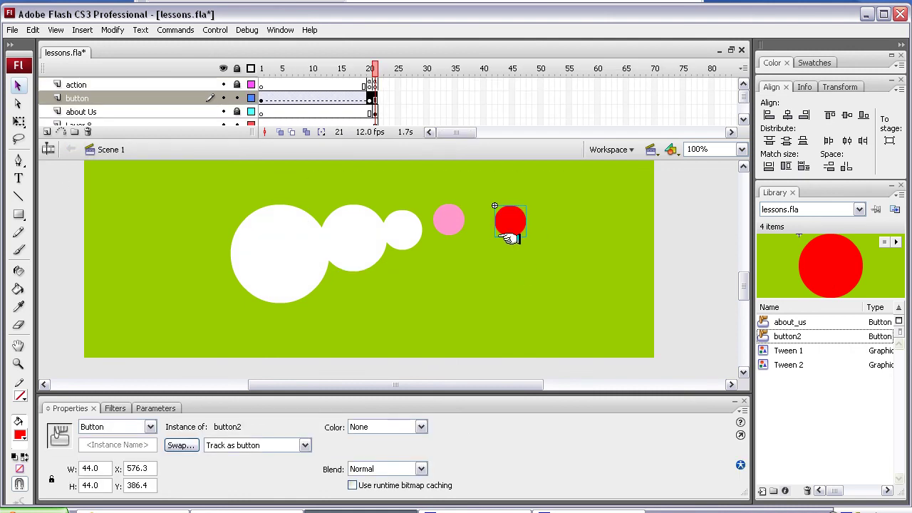
drag(497, 223, 484, 223)
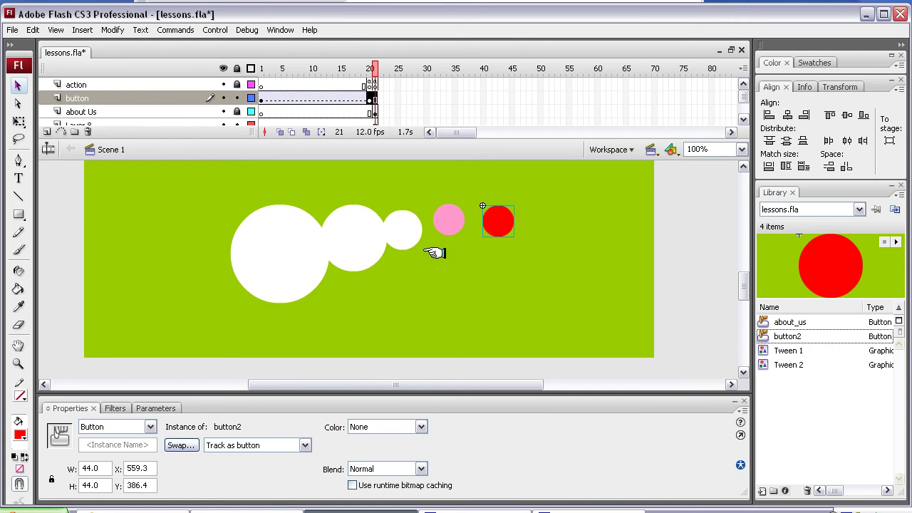
- Type the text 'button 1' at the lower left of the stage
click(470, 275)
click(19, 178)
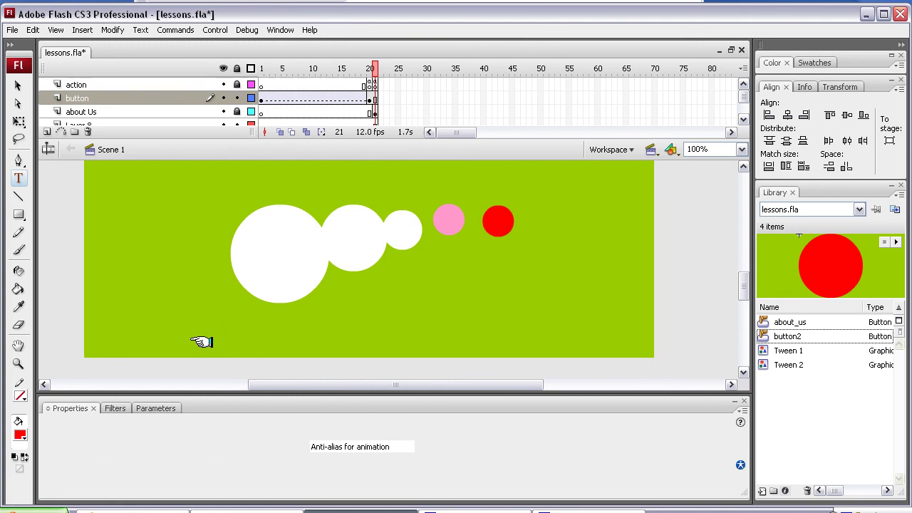
click(179, 329)
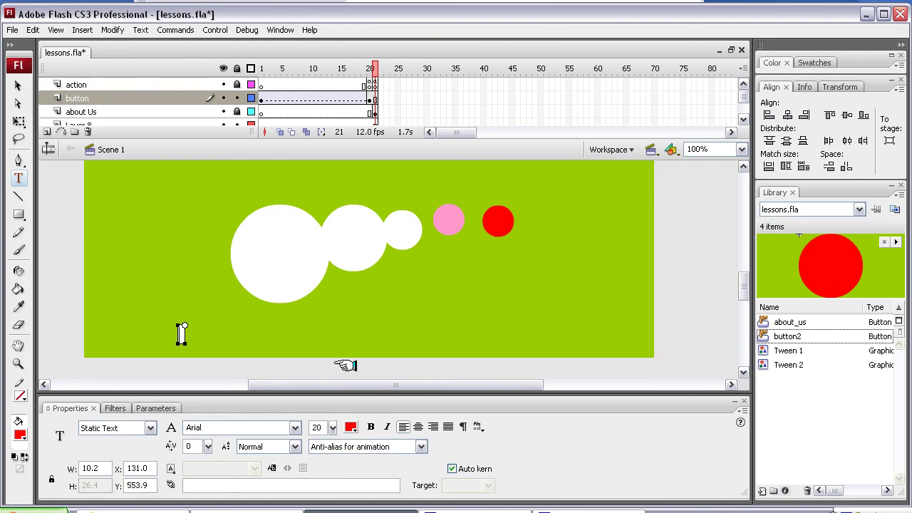
text(button 1)
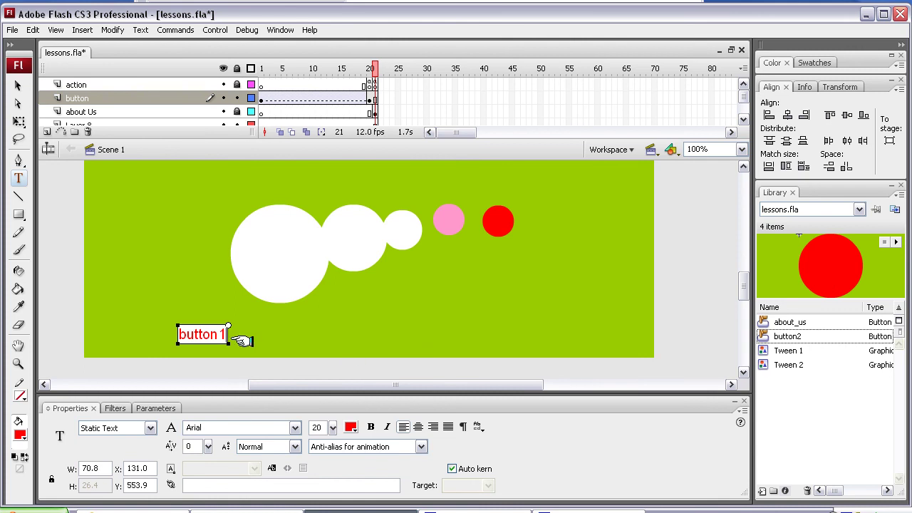
- Convert the button1 text into a Button symbol named Symbol 1
right_click(205, 337)
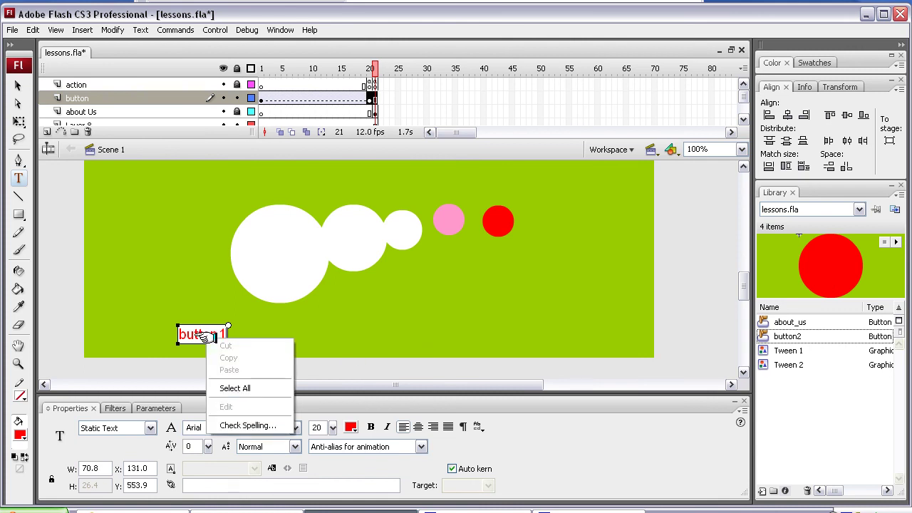
click(18, 85)
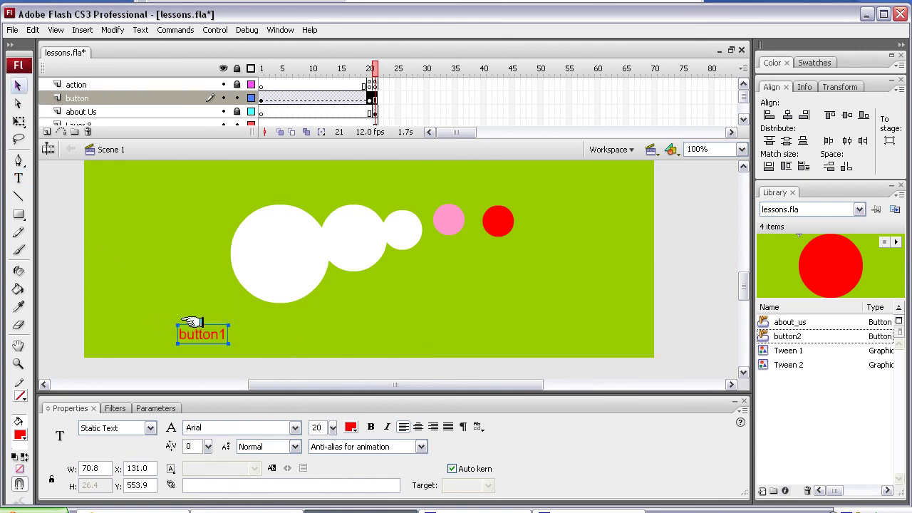
right_click(198, 329)
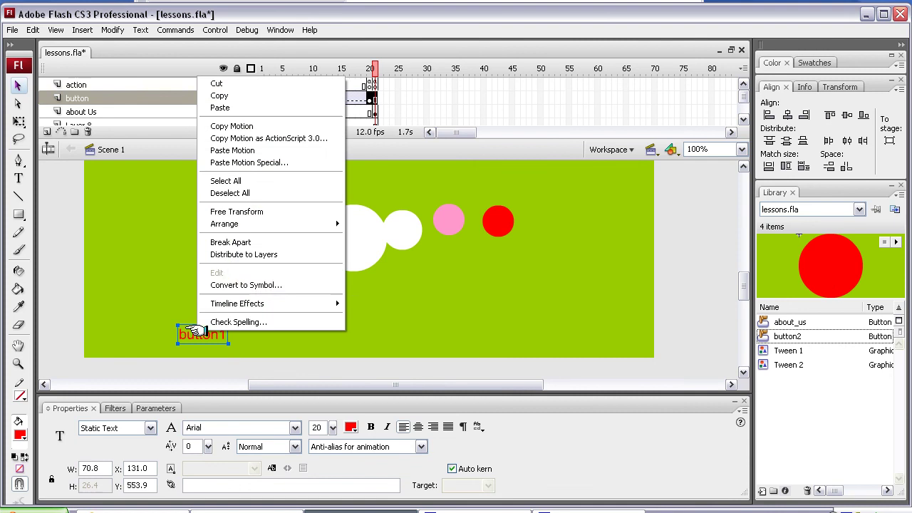
click(224, 285)
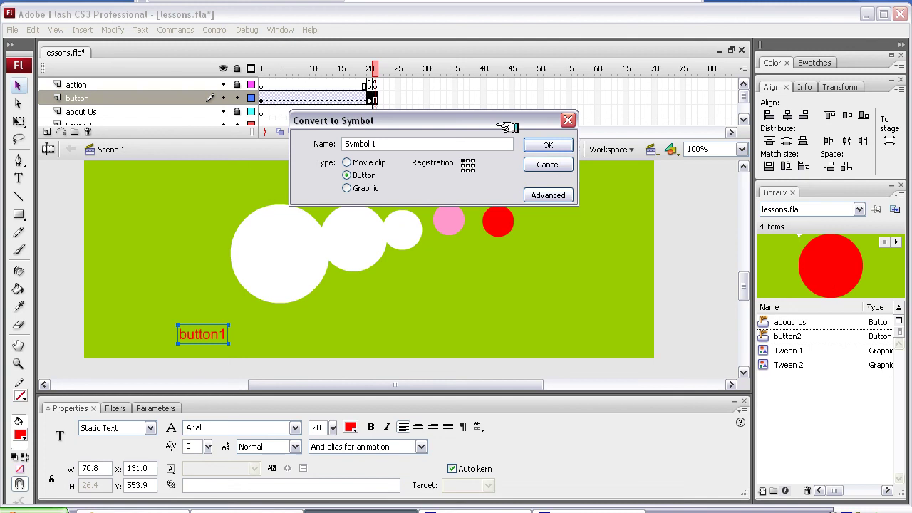
click(546, 144)
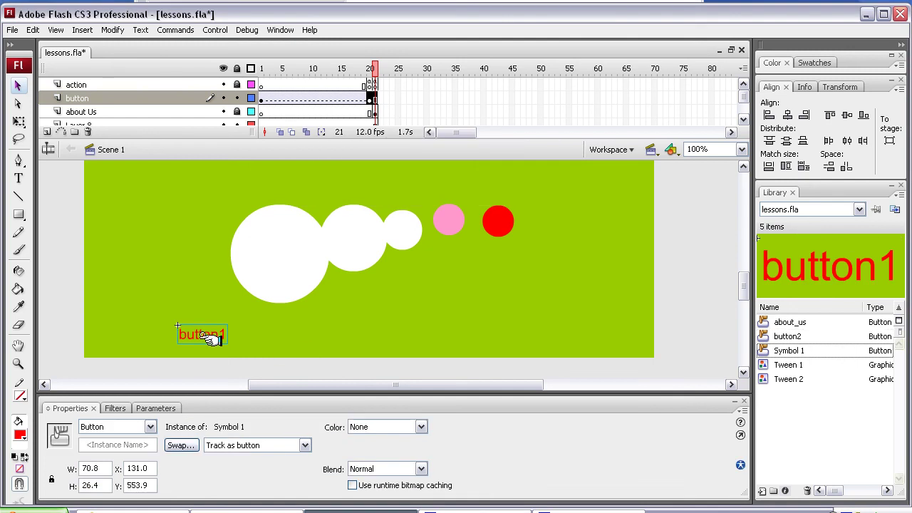
click(791, 336)
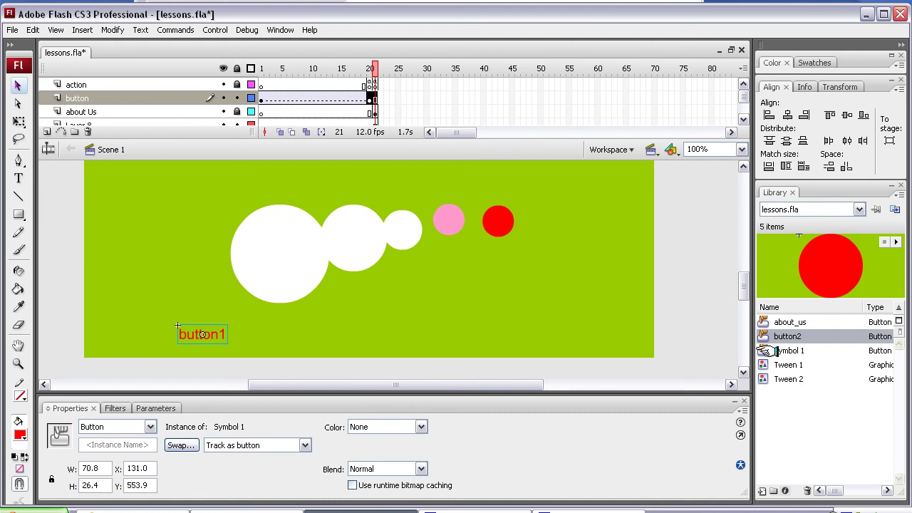
- Delete the extra Symbol 1 instance dragged beside button1, then reselect Symbol 1 in the Library
click(809, 349)
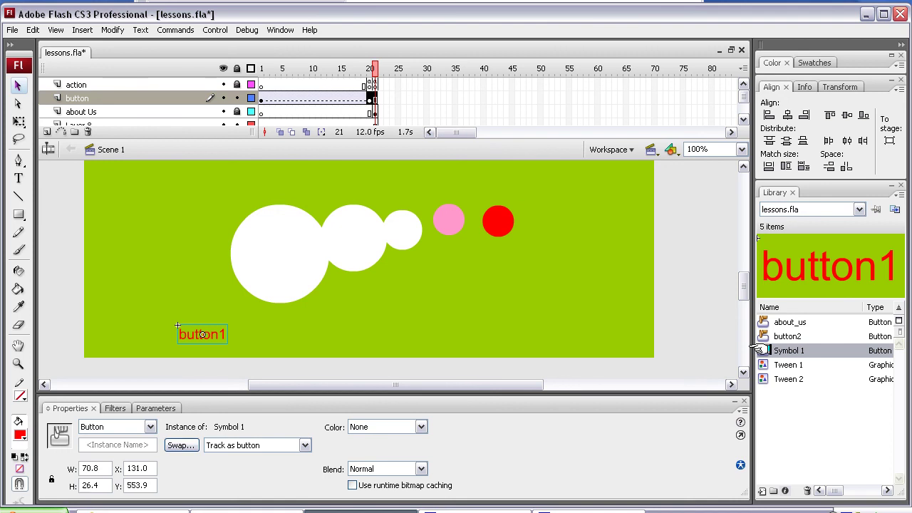
drag(760, 350, 275, 336)
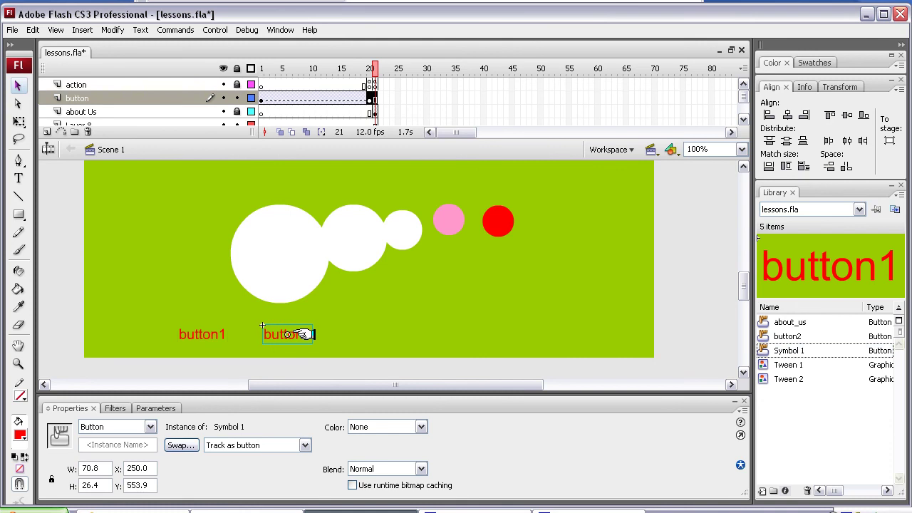
key(Delete)
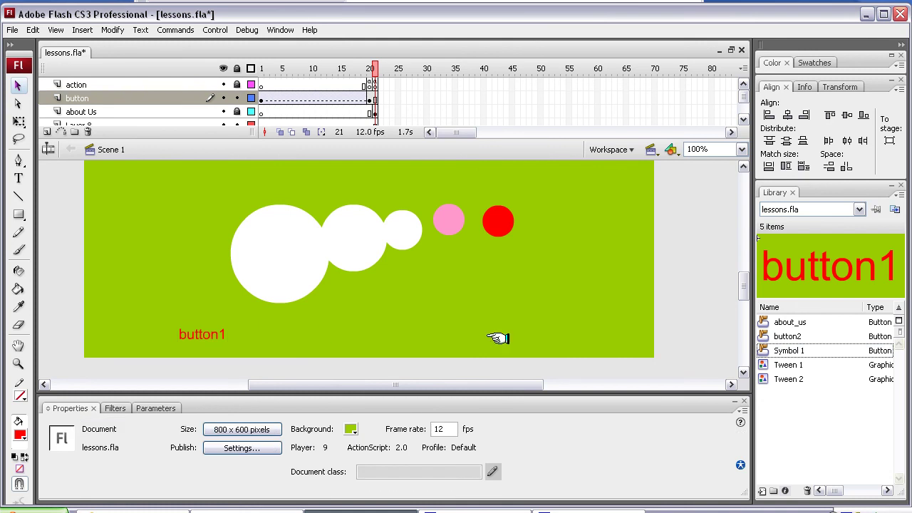
click(762, 351)
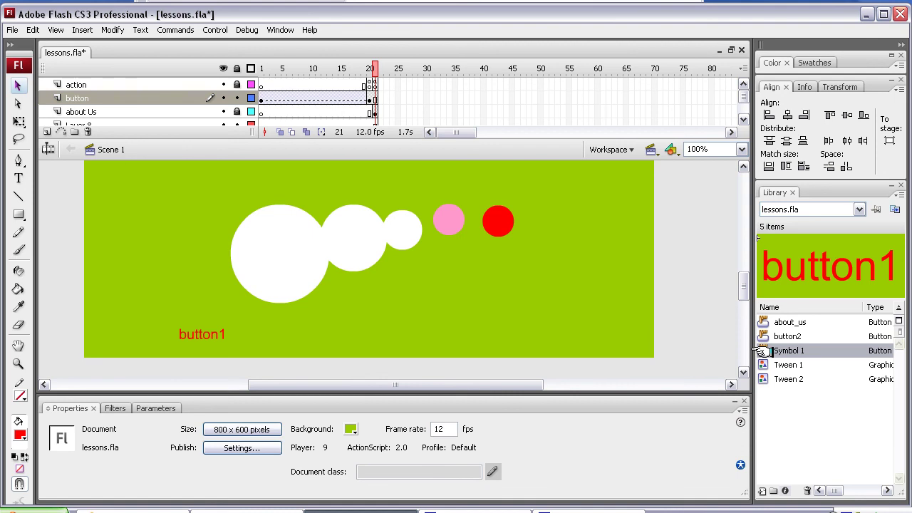
- Duplicate Symbol 1 as Symbol 1 copy, place it beside button1, and open it for editing
right_click(762, 351)
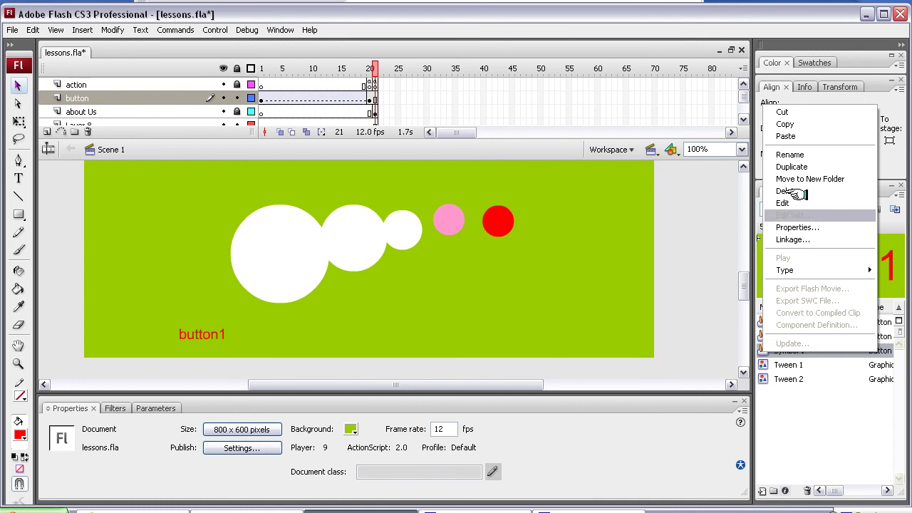
click(790, 167)
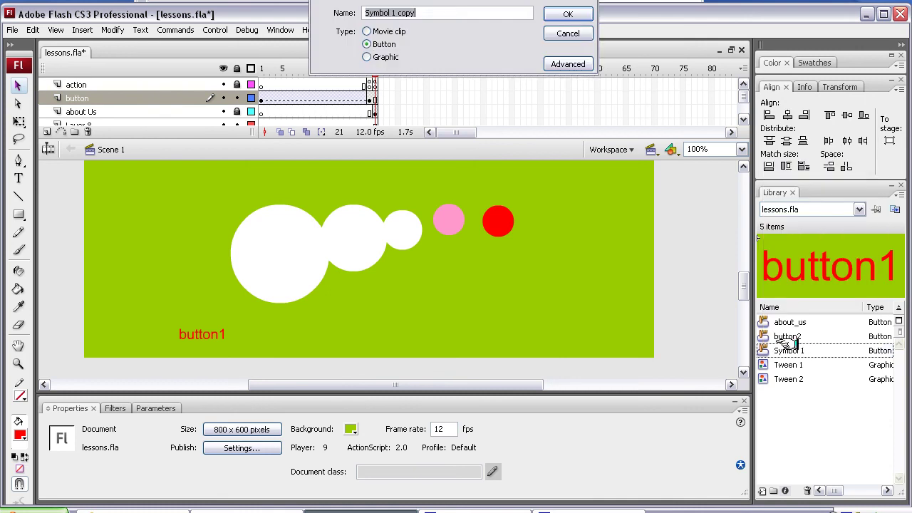
click(563, 13)
drag(766, 359, 275, 336)
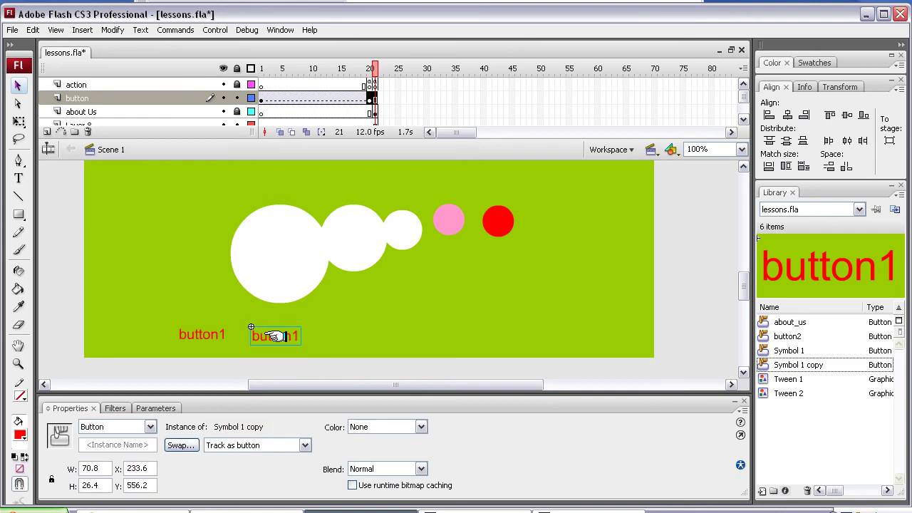
double_click(275, 336)
- Change the copied button's label from button1 to button2 and return to Scene 1
click(19, 178)
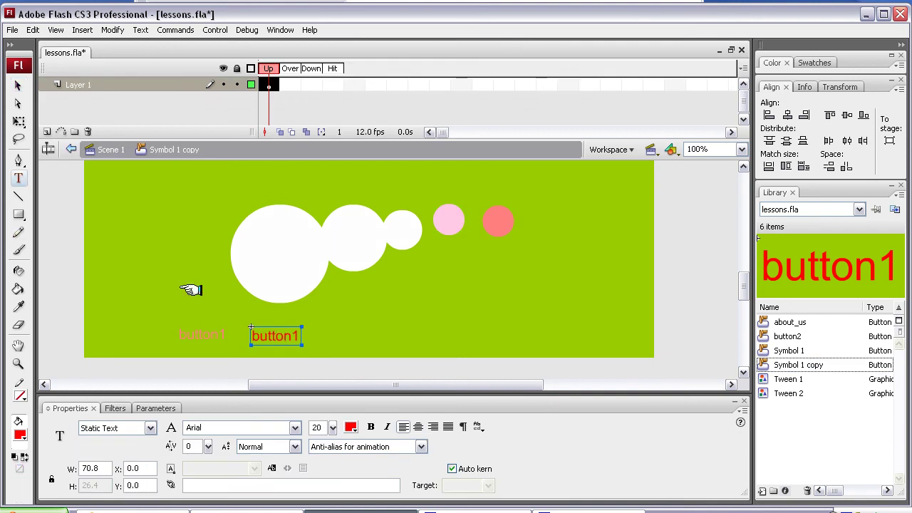
click(292, 338)
drag(293, 334, 301, 334)
text(2)
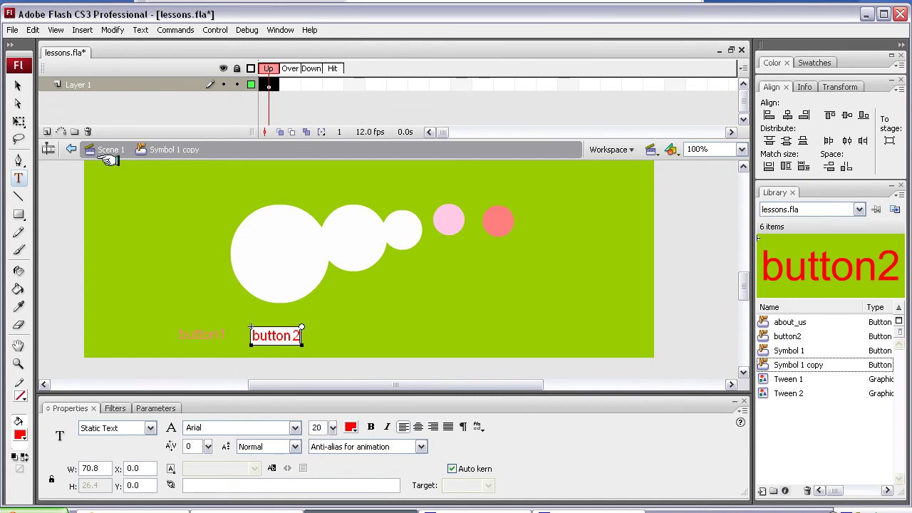
click(105, 150)
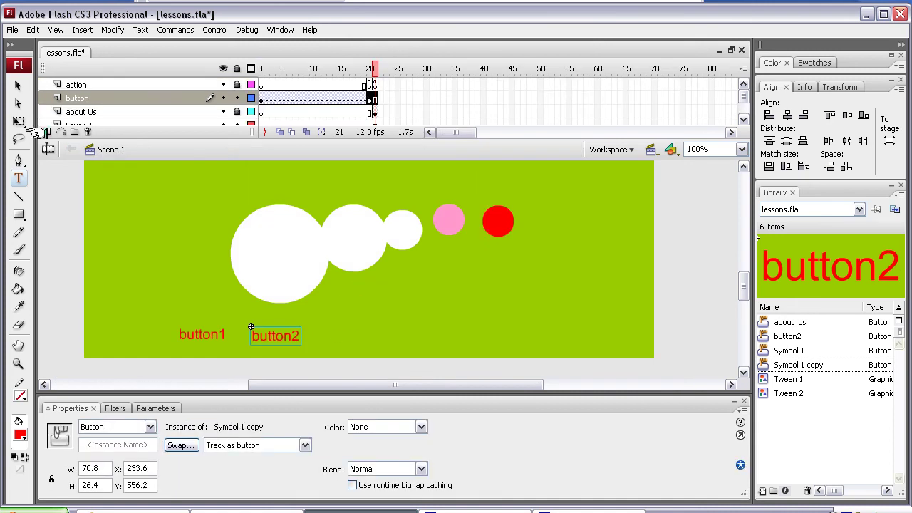
click(19, 85)
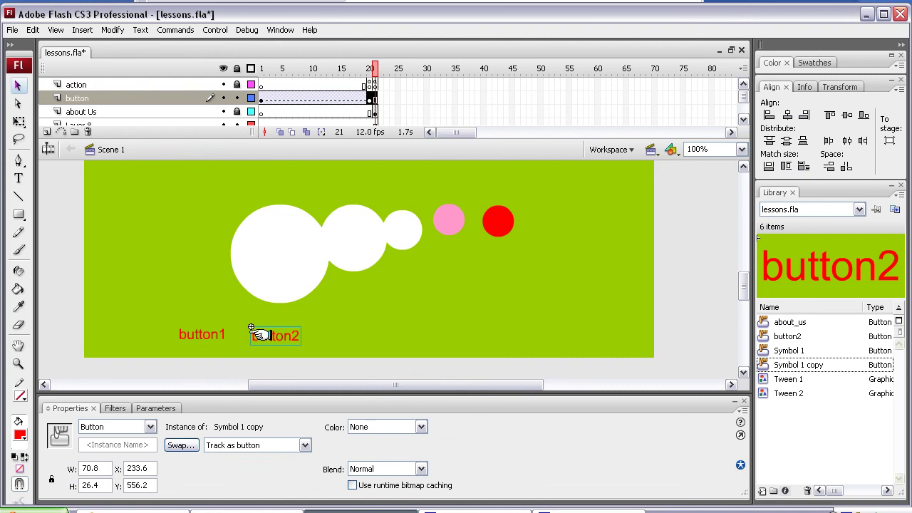
click(196, 334)
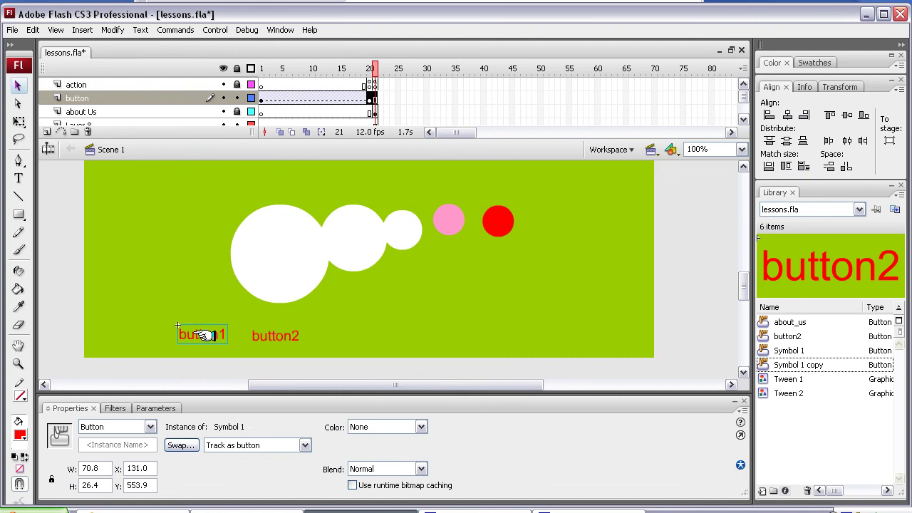
click(279, 334)
click(202, 335)
click(260, 334)
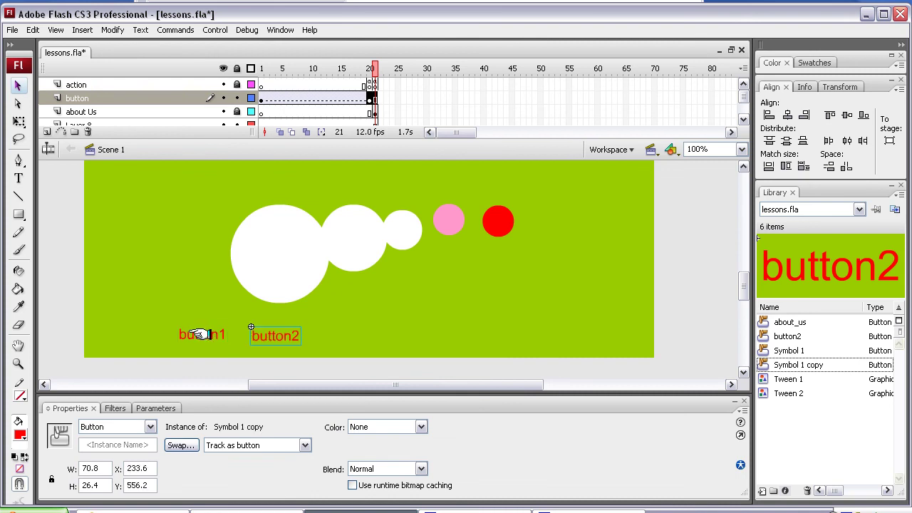
click(201, 334)
click(264, 335)
click(213, 335)
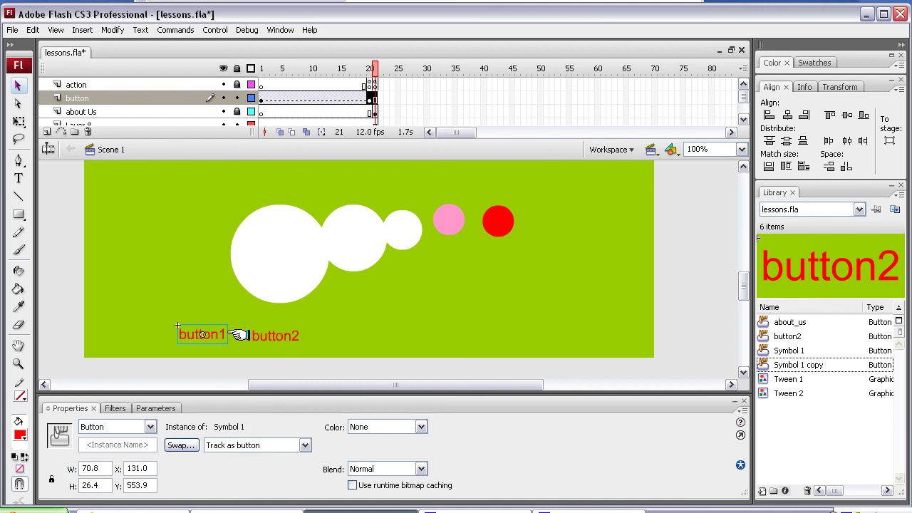
click(276, 335)
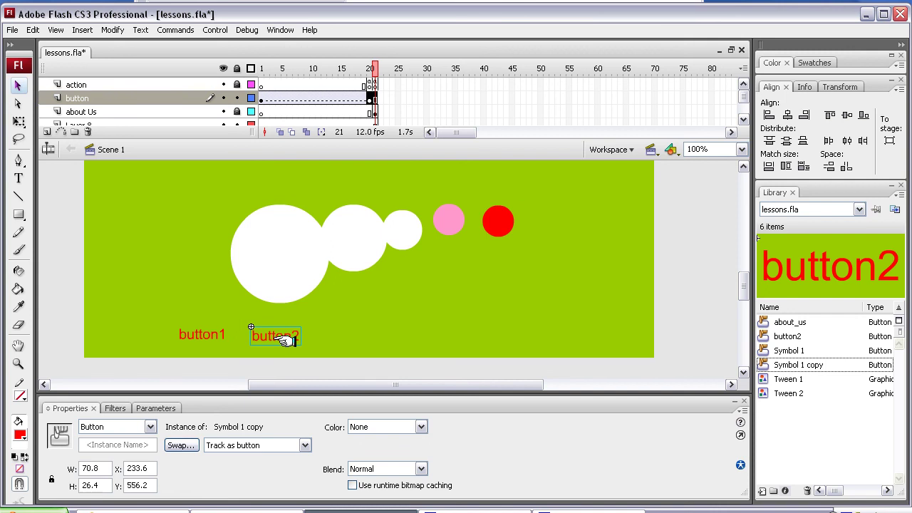
click(321, 327)
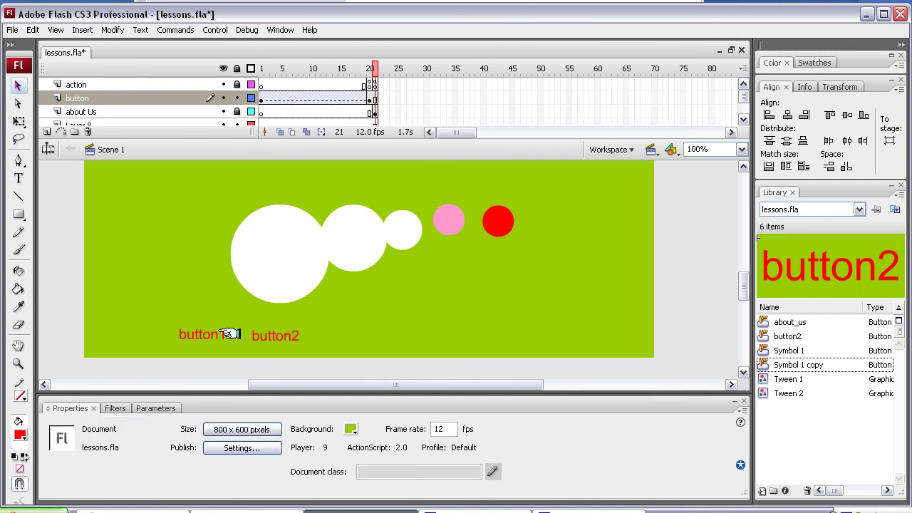
click(212, 332)
click(269, 336)
click(228, 333)
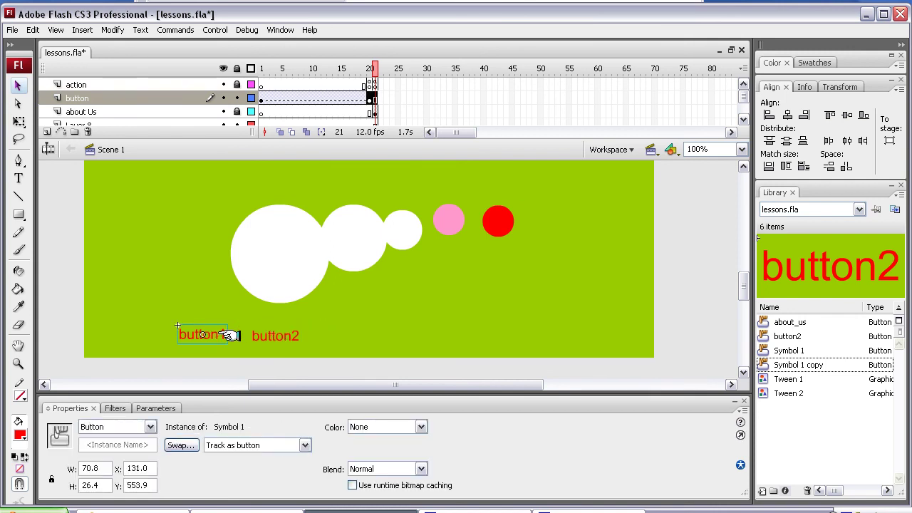
click(321, 324)
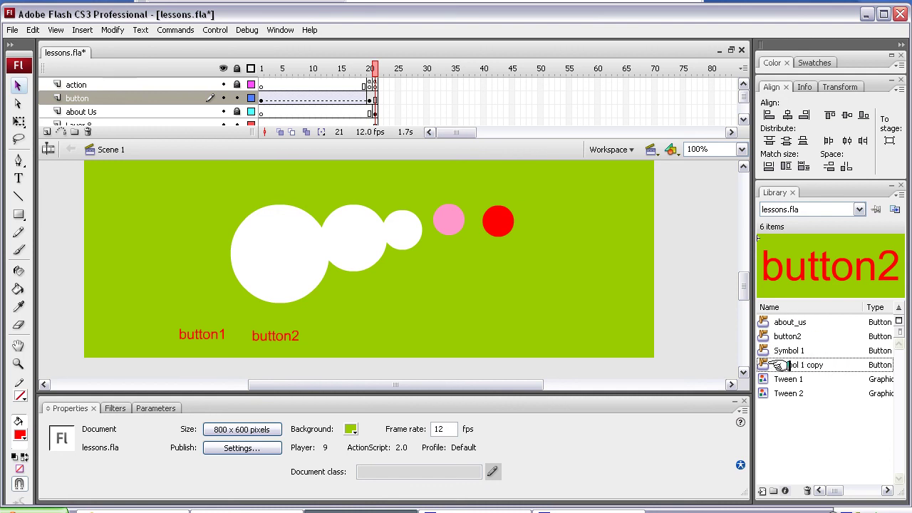
click(784, 365)
click(784, 350)
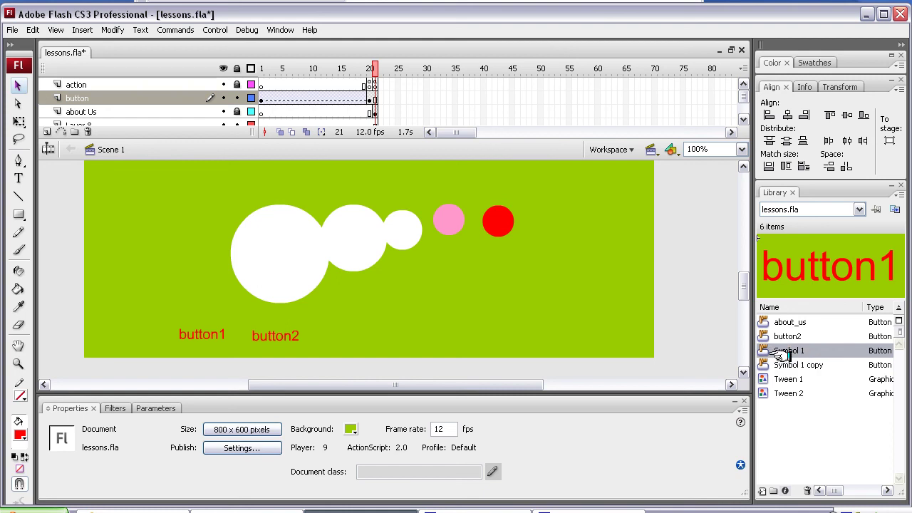
click(783, 365)
click(784, 351)
click(783, 365)
click(784, 350)
click(784, 364)
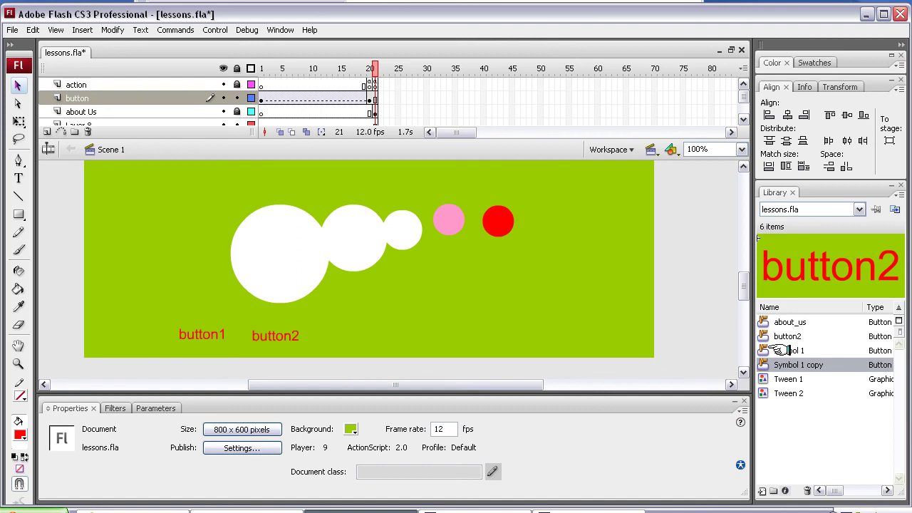
click(783, 350)
click(783, 365)
click(782, 351)
click(782, 364)
click(782, 350)
click(781, 365)
click(782, 350)
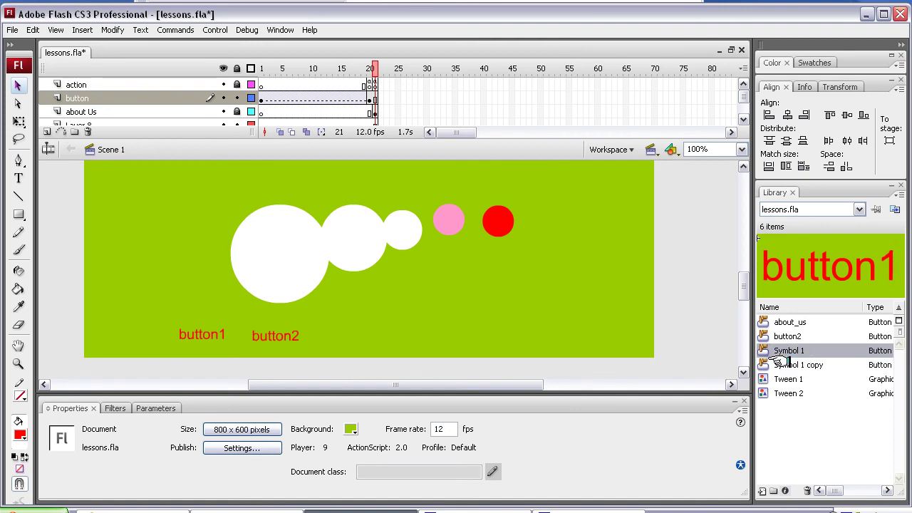
click(782, 365)
click(781, 350)
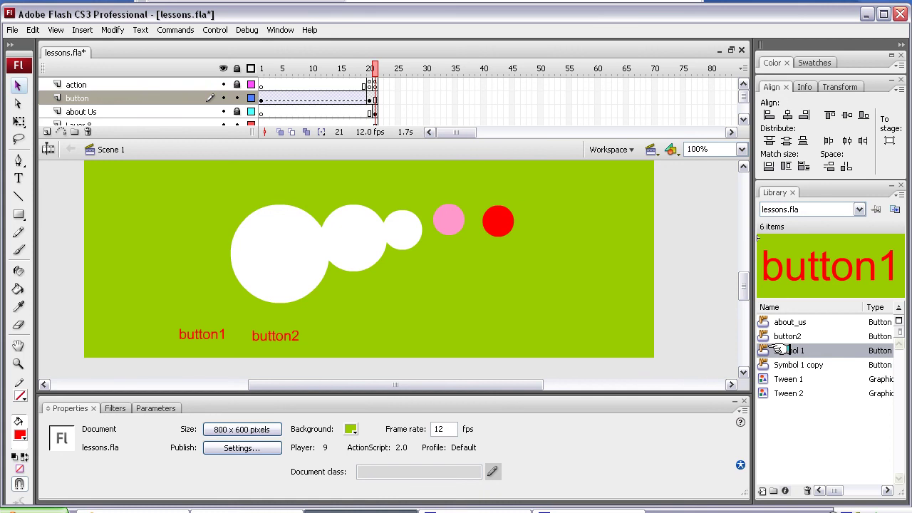
drag(781, 351, 202, 334)
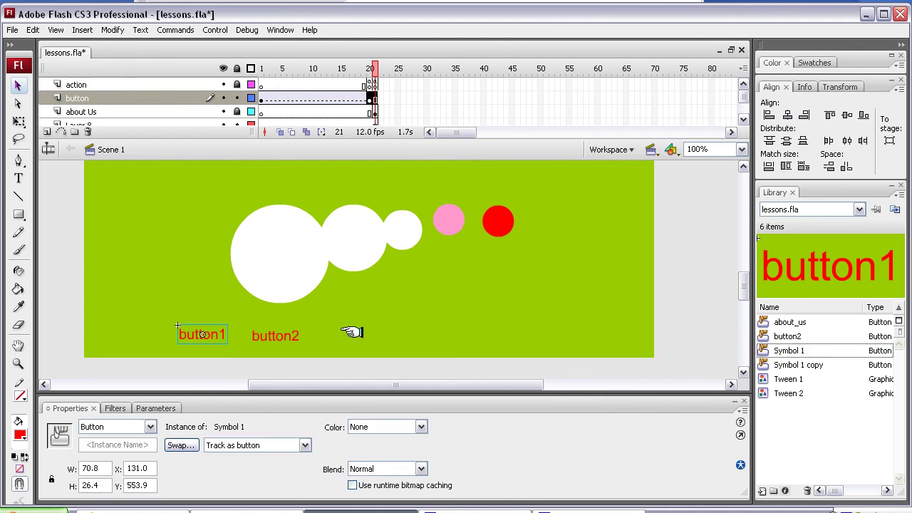
- Nudge button1 down with the arrow key and check its alignment against button2
key(Down)
key(Down)
click(352, 333)
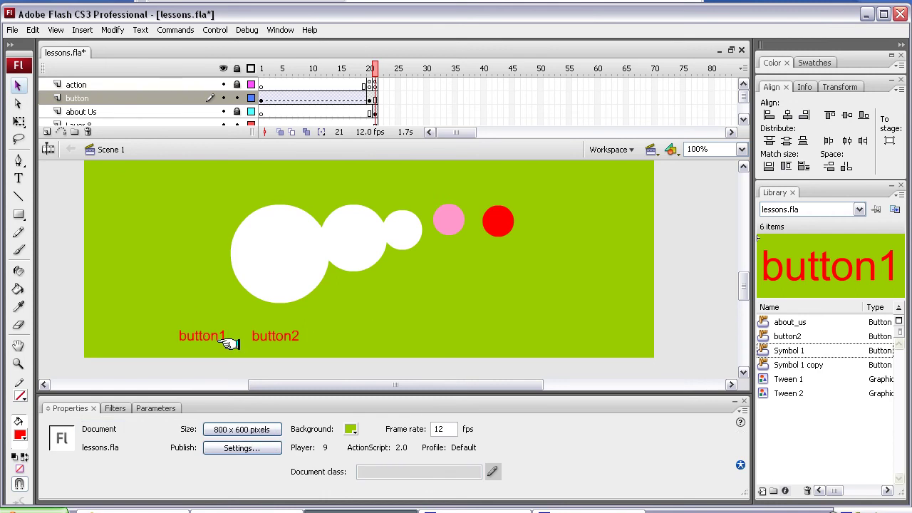
click(254, 335)
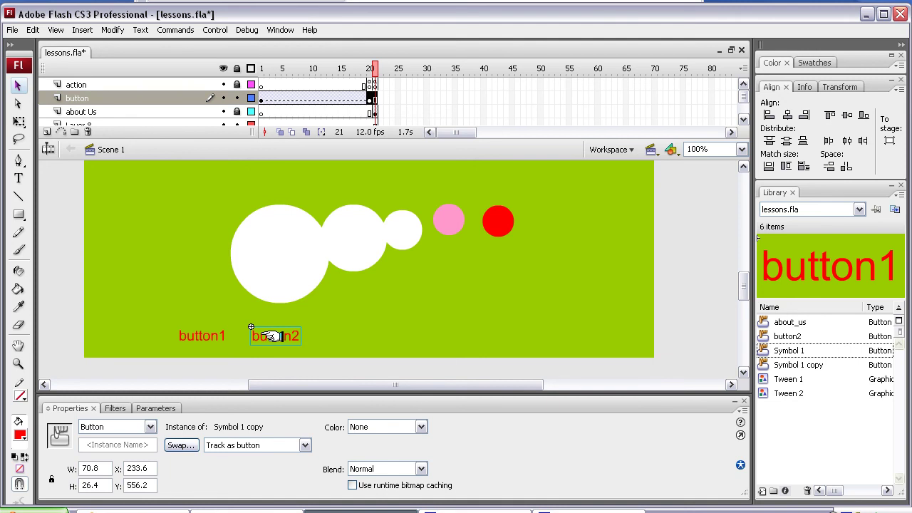
click(354, 334)
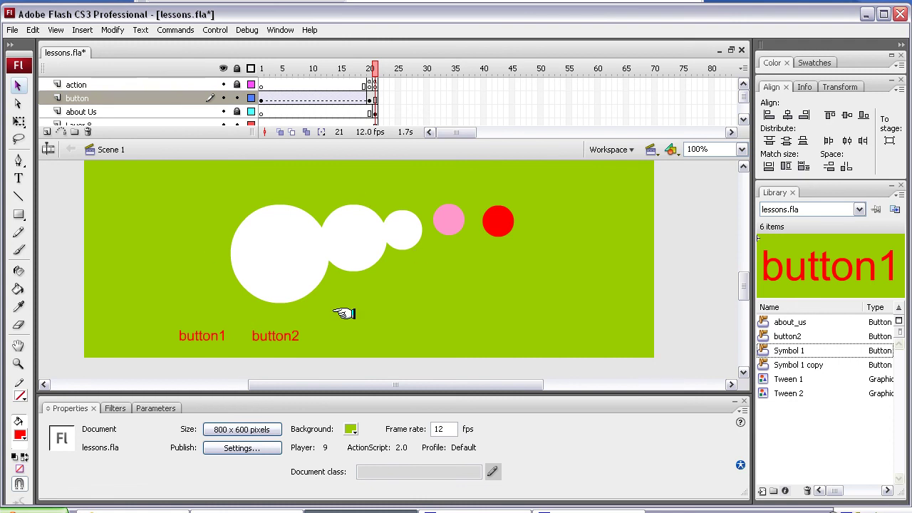
click(277, 336)
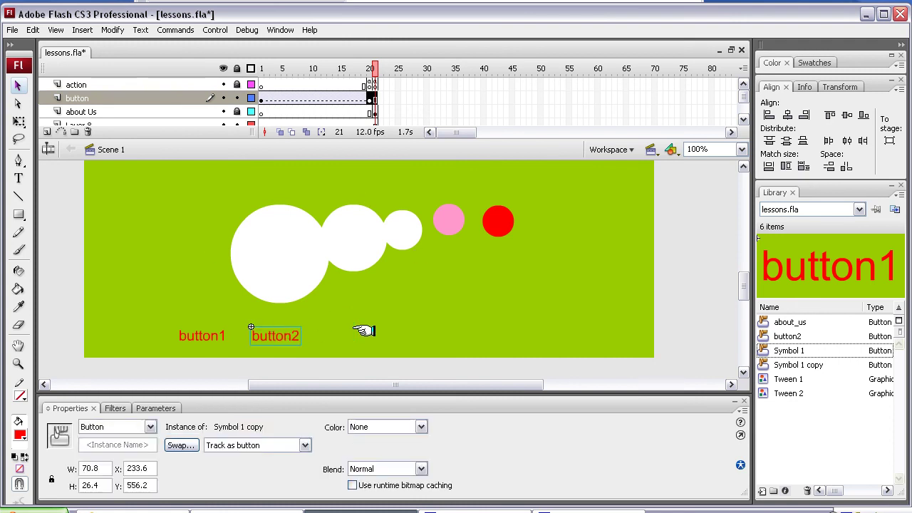
click(353, 329)
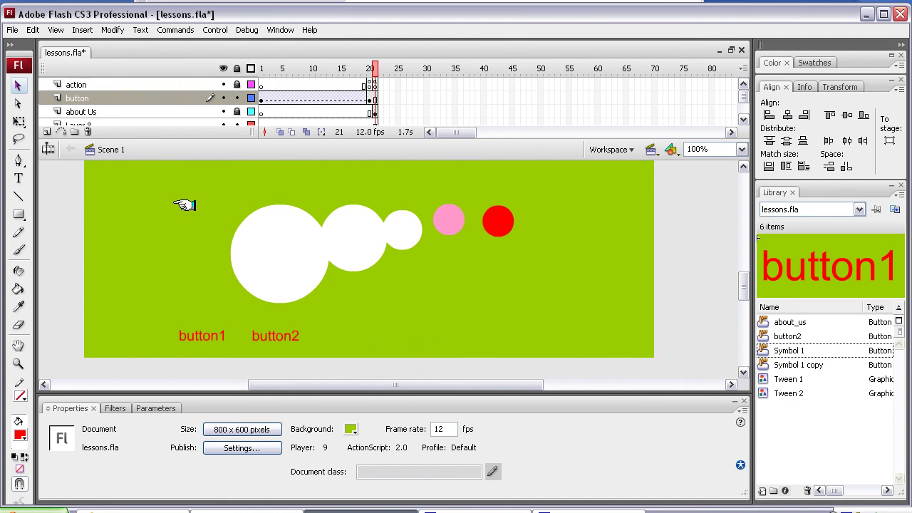